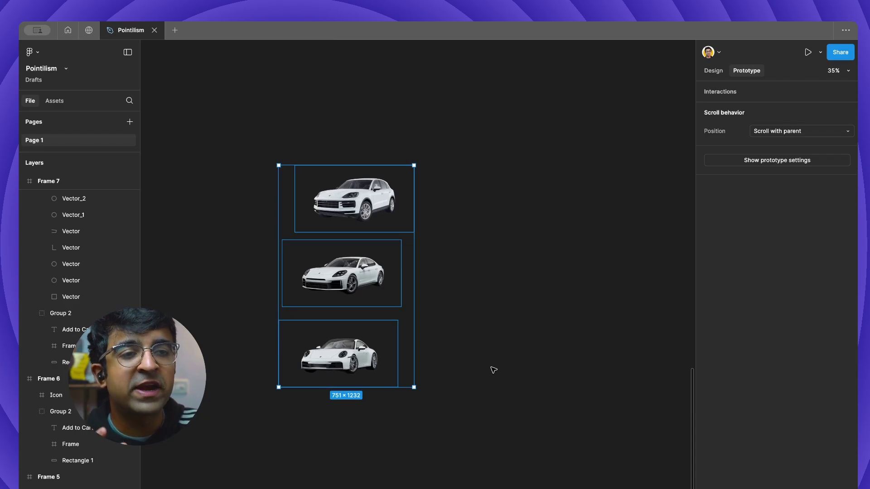
Examine the three white car images on the canvas one after another
left_click(494, 370)
scroll(322, 215, "up", 5)
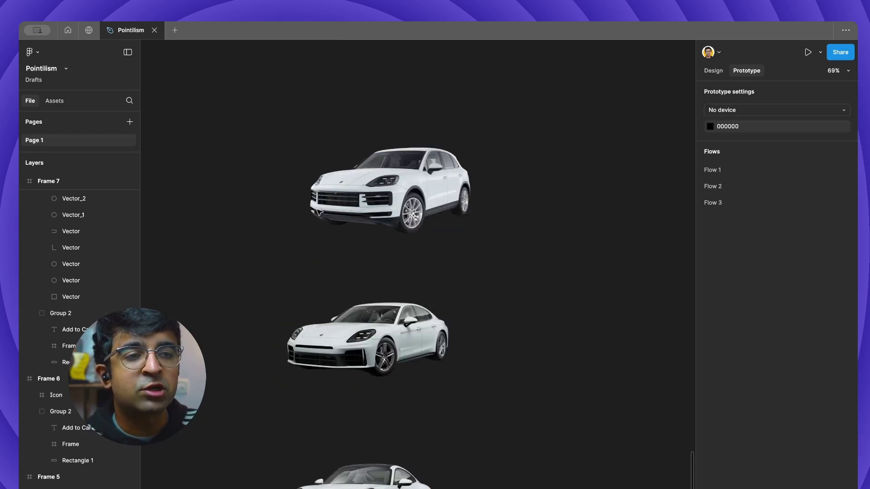
left_click(318, 212)
left_click(359, 327)
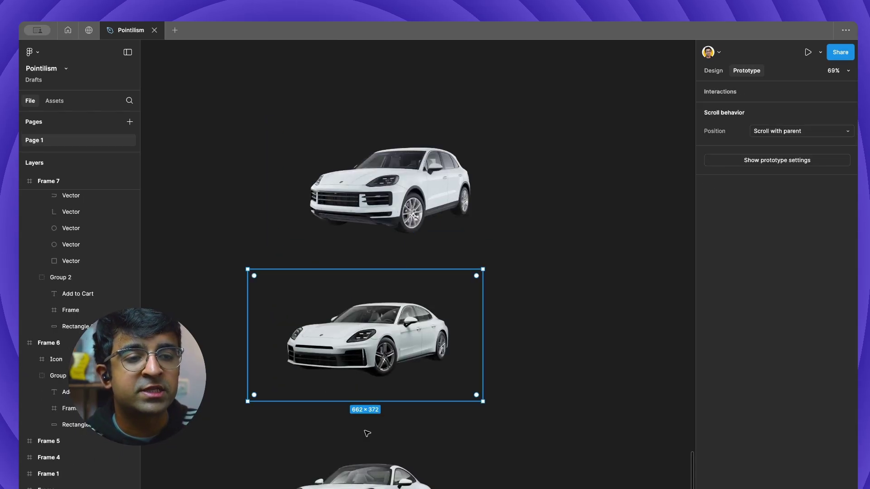
left_click(388, 486)
left_click(397, 362)
left_click(412, 185)
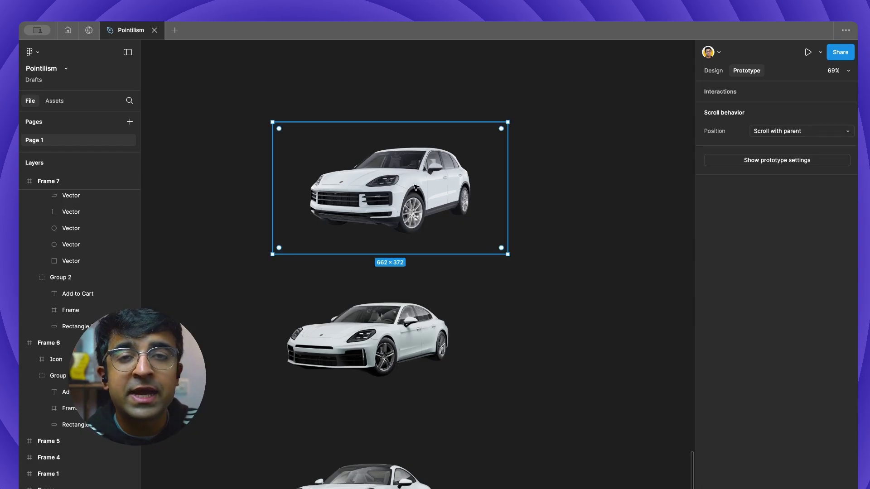
left_click(390, 295)
left_click(394, 480)
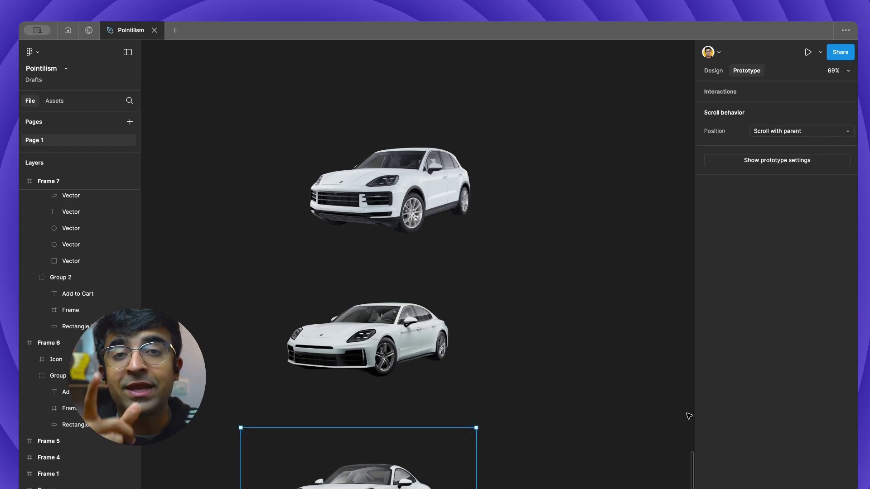
left_click(604, 384)
scroll(505, 324, "down", 3)
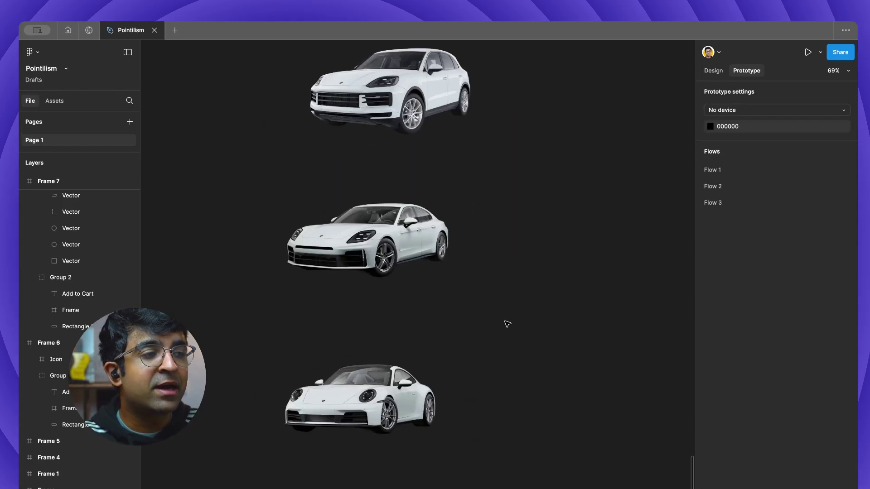
scroll(507, 324, "up", 3)
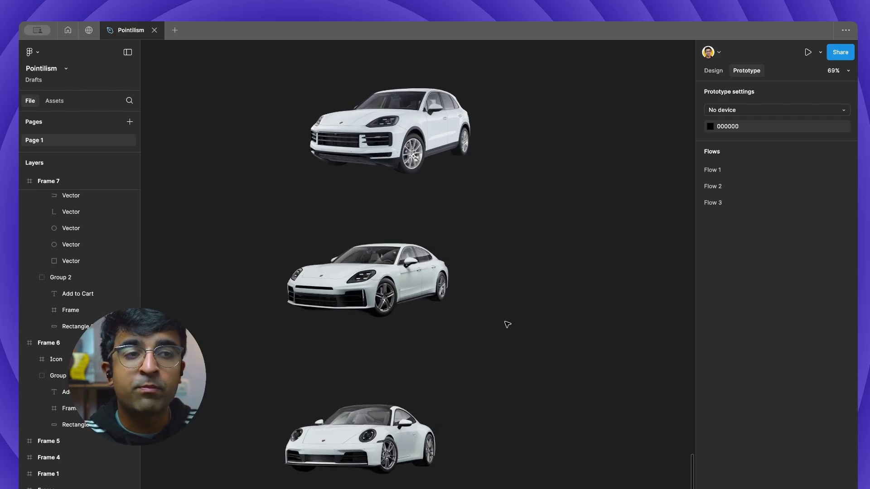
left_click(471, 373)
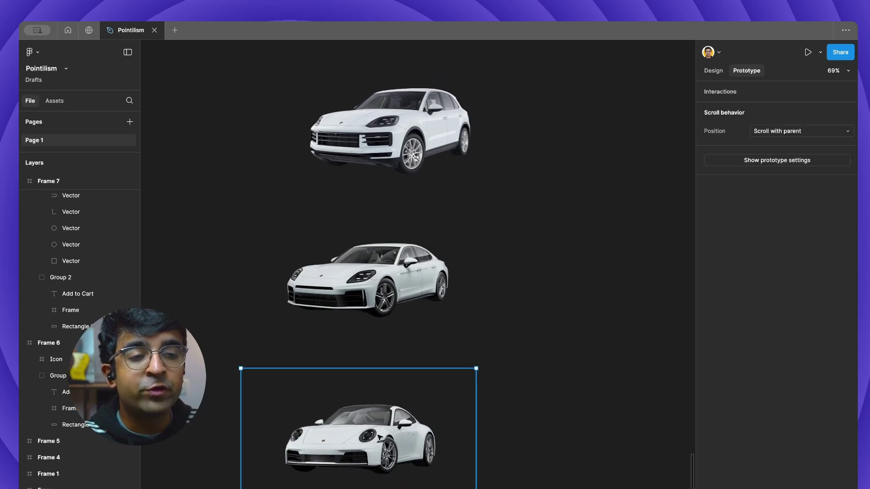
key("super+k")
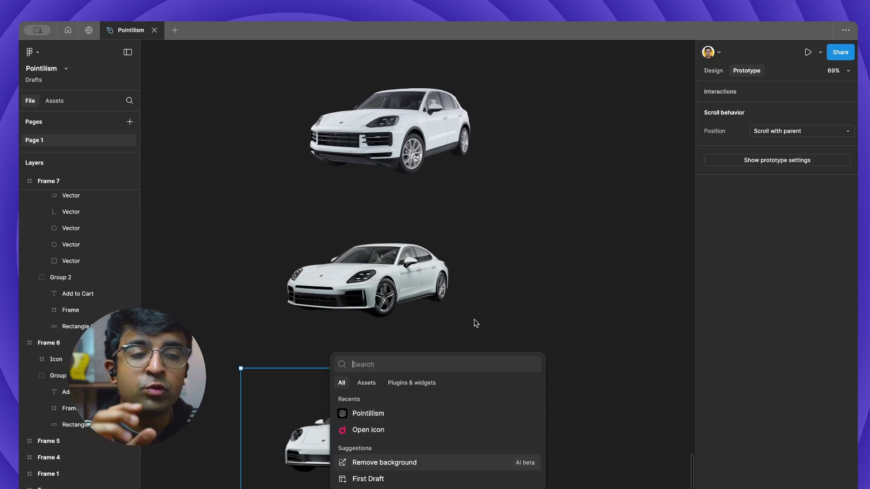
left_click(516, 256)
left_click(430, 281)
left_click(409, 378)
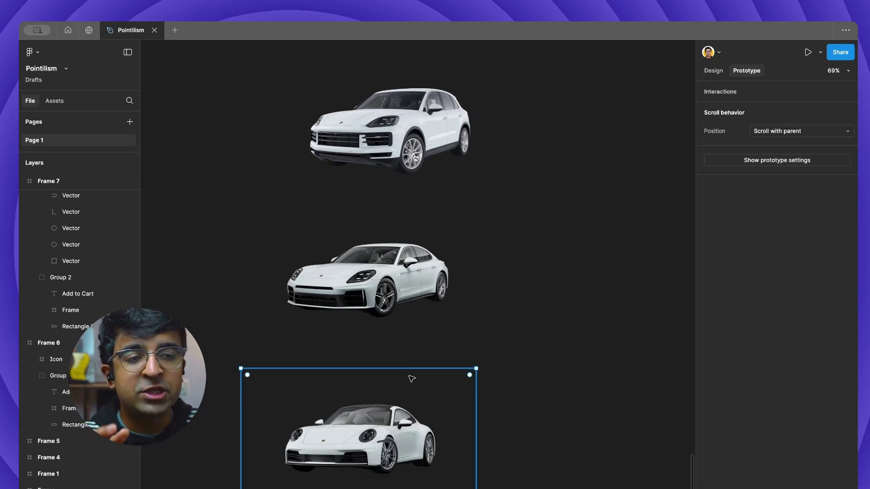
Shift the lowest car image slightly right so its left edge lines up with the middle car image
left_click_drag(392, 414, 399, 411)
left_click(547, 324)
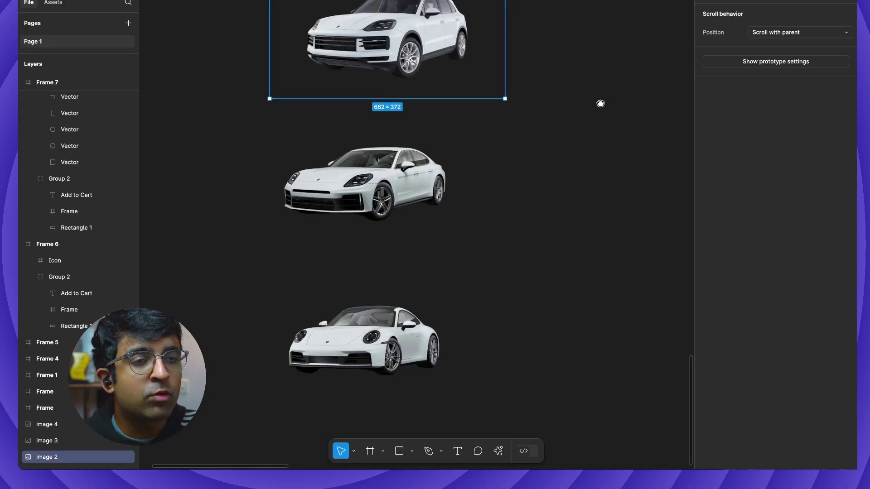
Find the Pointillism plugin by searching "pointilism", run it on the top SUV image, and move its window clear of the image
left_click_drag(601, 201, 519, 287)
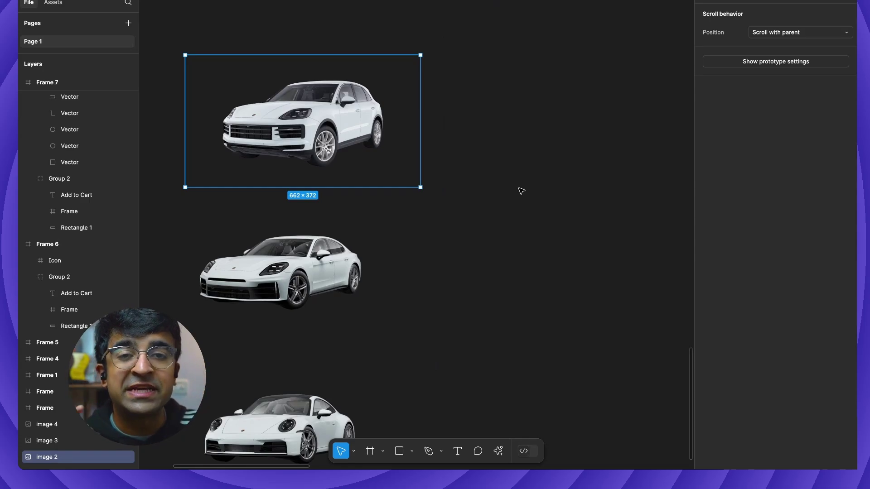
left_click(499, 451)
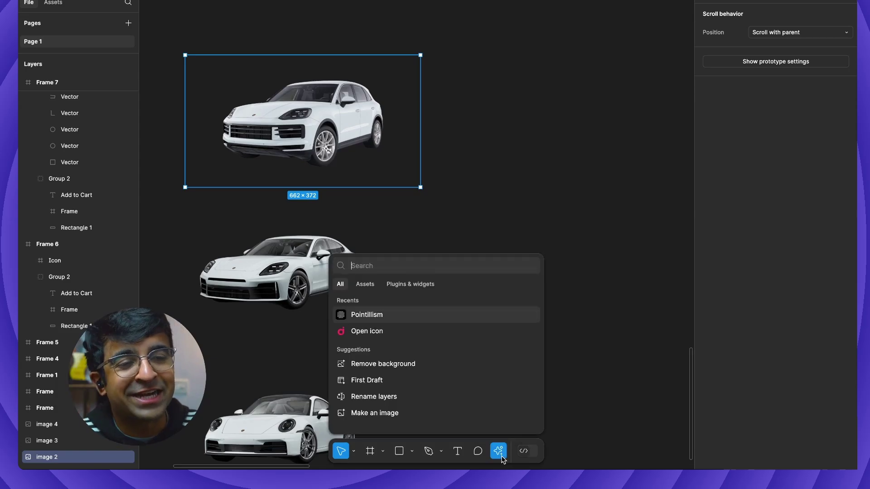
left_click(407, 284)
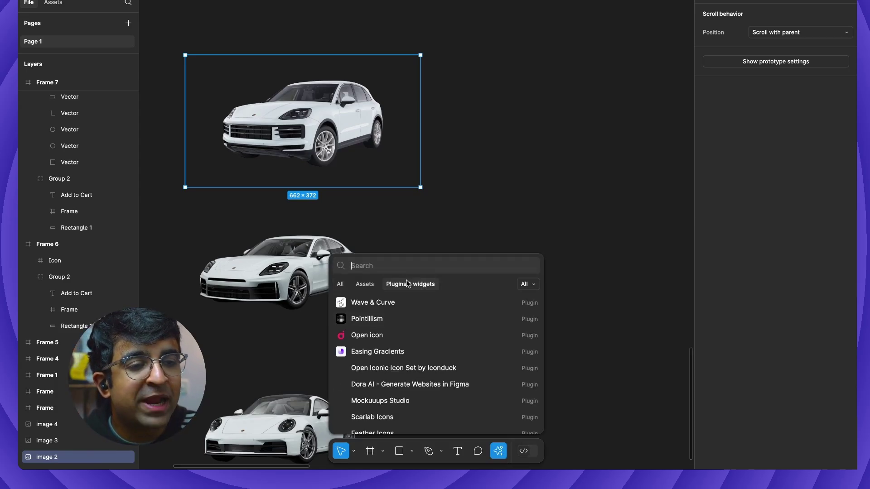
type("pointi")
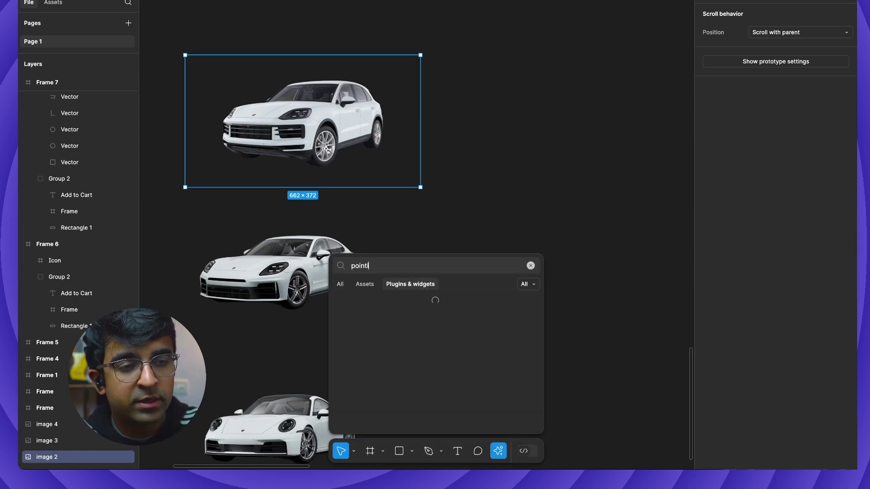
type("lism")
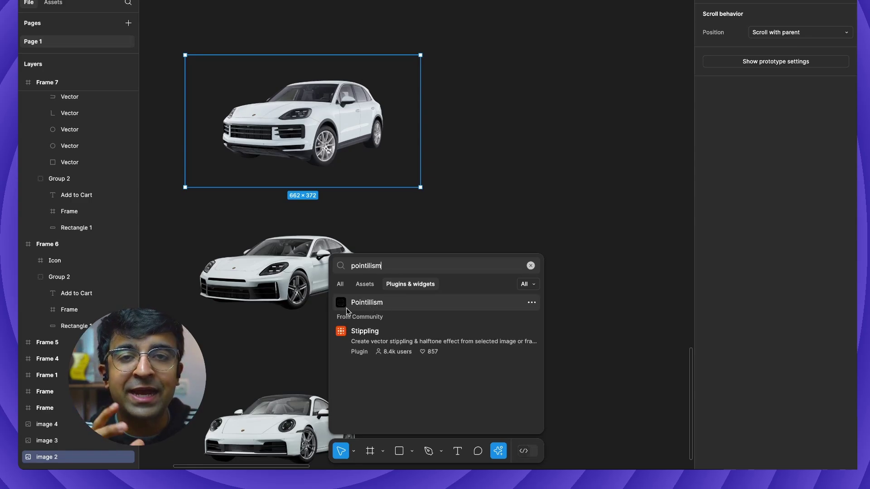
left_click(345, 309)
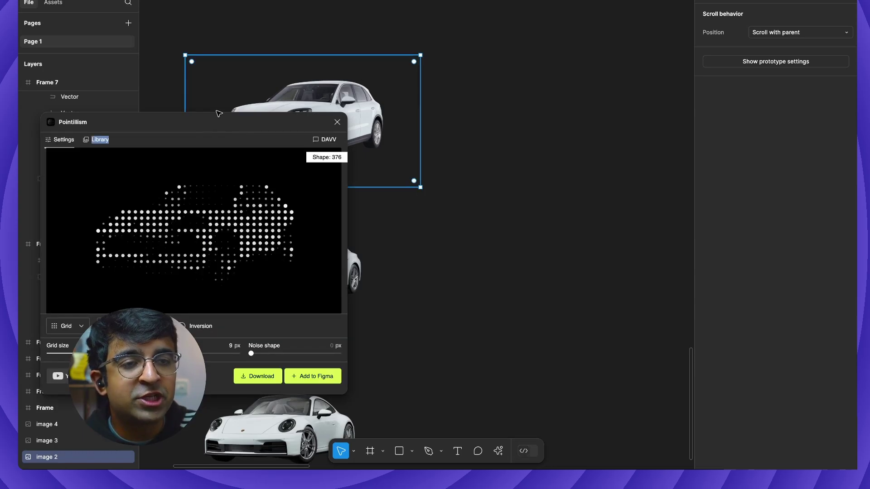
left_click_drag(227, 131, 633, 88)
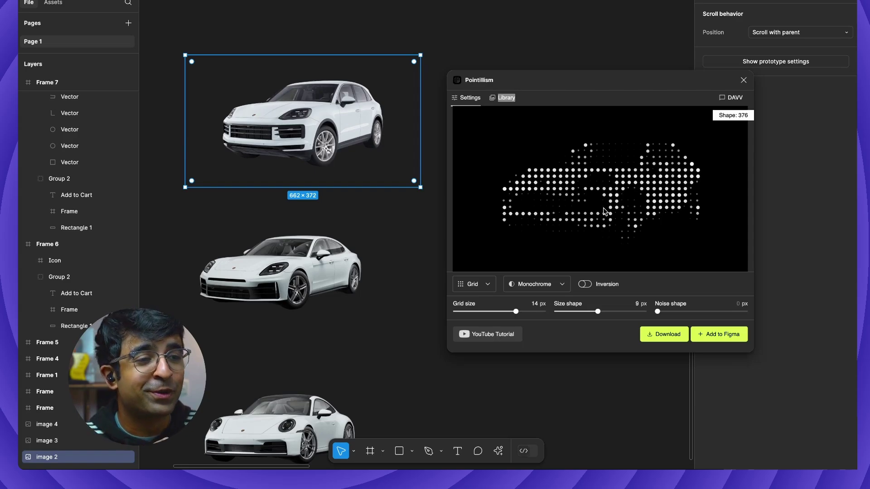
Try the Color mode for the SUV's dot pattern and return it to Monochrome
left_click(551, 286)
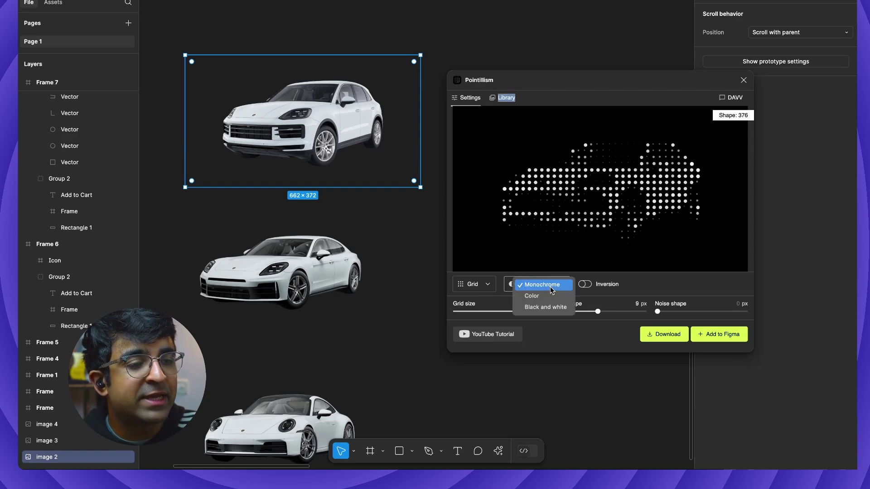
left_click(526, 296)
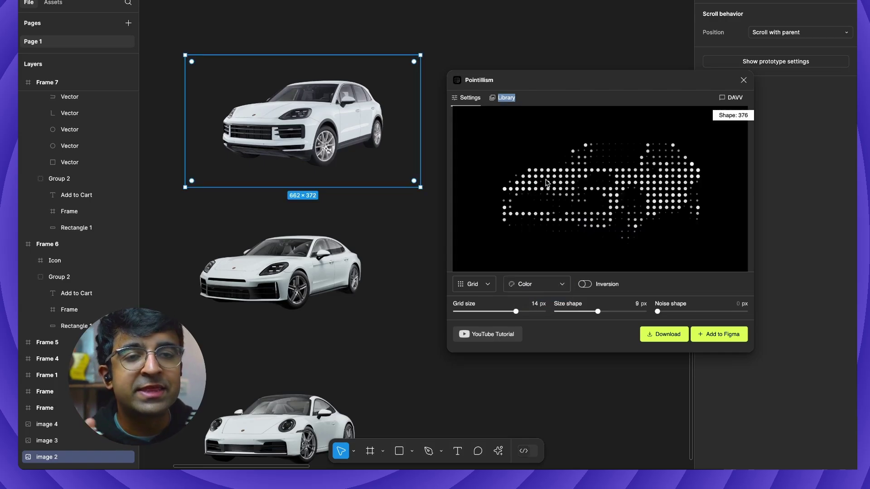
left_click(552, 285)
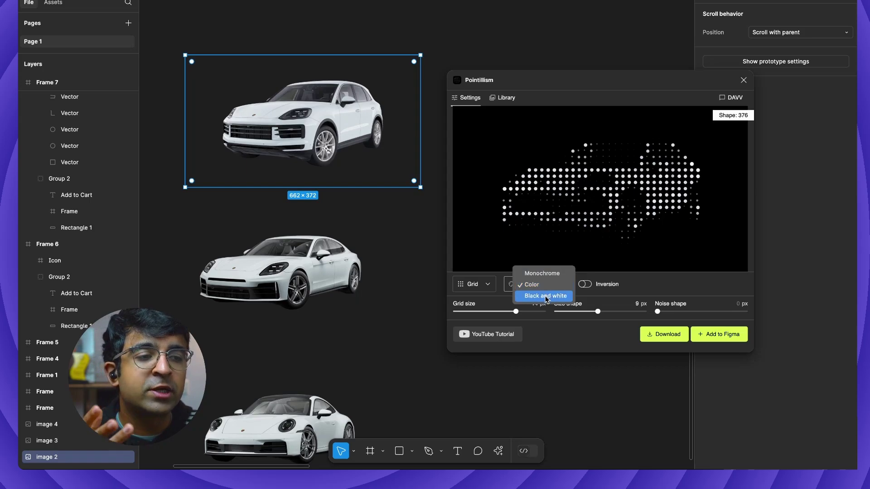
left_click(542, 275)
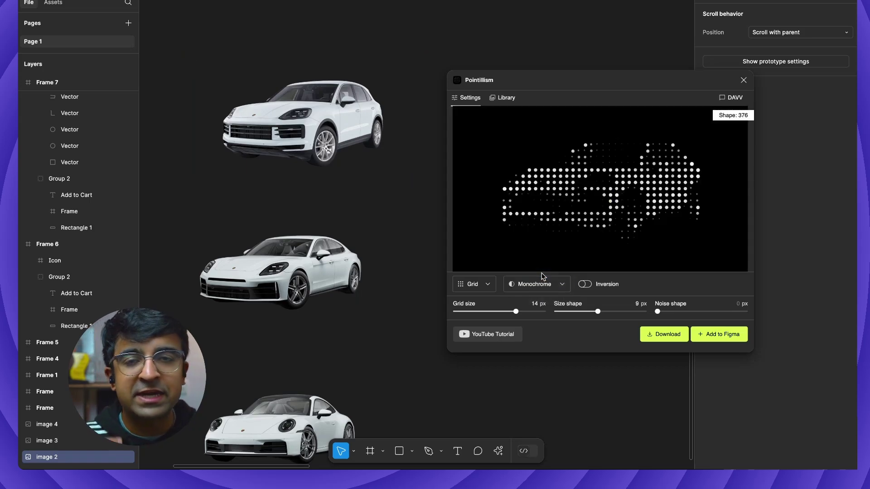
Try the Chess arrangement for the SUV's dots and switch back to Grid
left_click(483, 285)
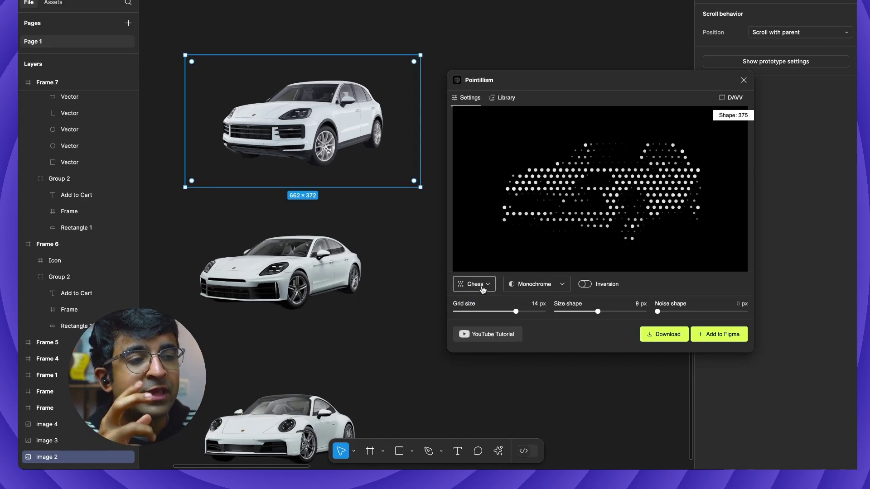
left_click(482, 286)
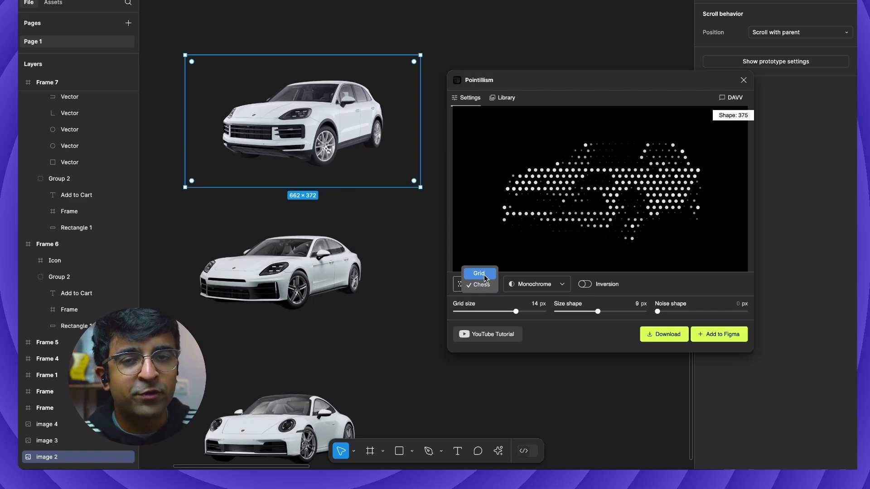
left_click(482, 274)
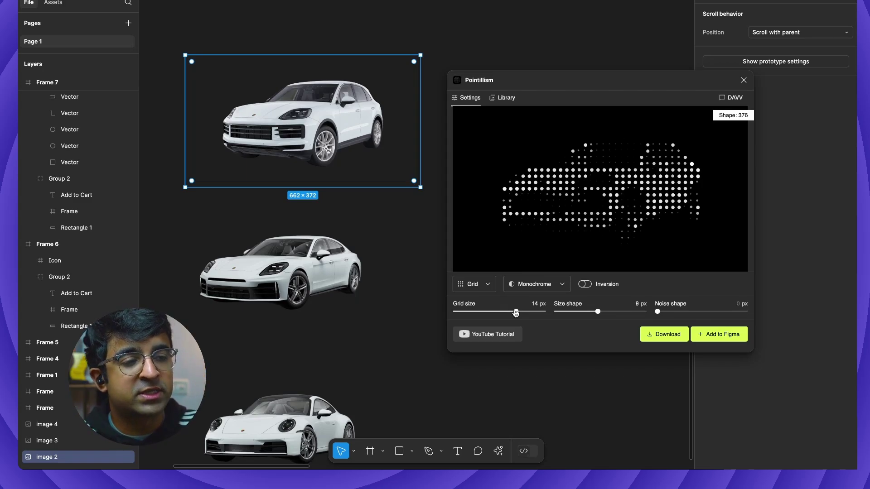
Set the SUV pattern's grid size to 15 px and shape size to 8 px, and add the dotted artwork to the canvas
mouse_move(516, 312)
left_mouse_down()
mouse_move(533, 315)
mouse_move(521, 314)
left_mouse_up()
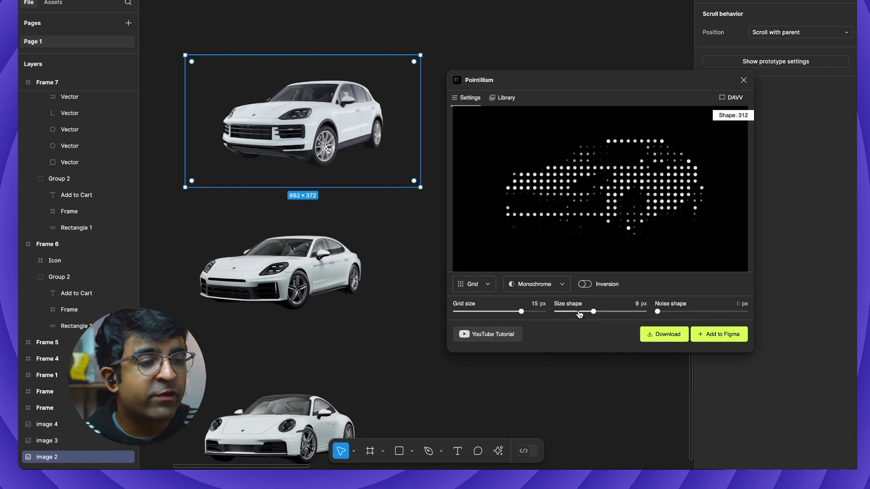
mouse_move(593, 312)
left_mouse_down()
mouse_move(614, 312)
mouse_move(588, 313)
left_mouse_up()
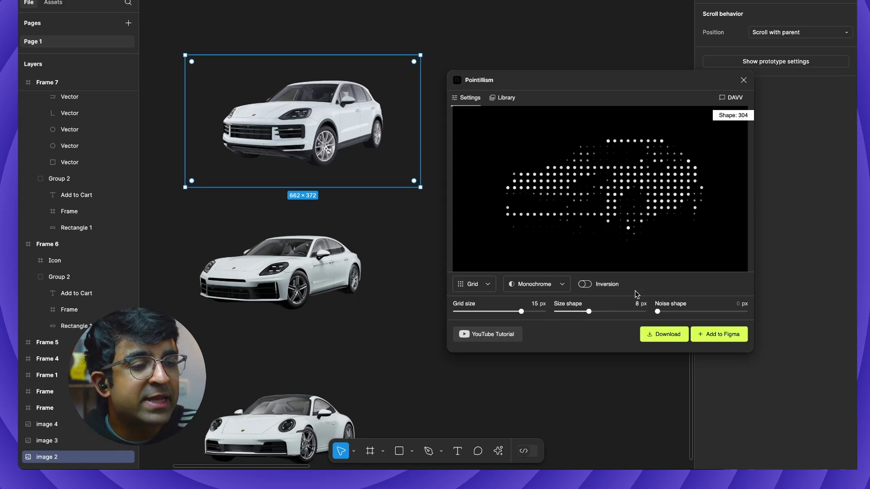
left_click(714, 341)
left_click_drag(582, 83, 305, 196)
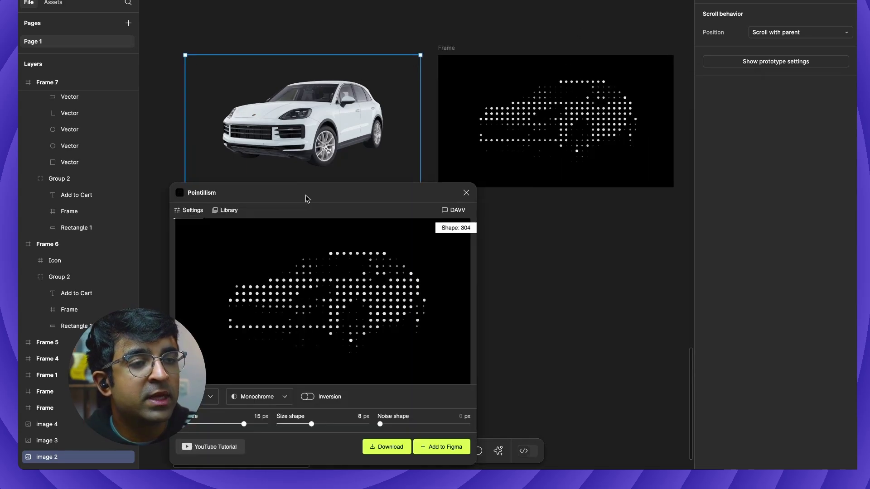
left_click(553, 132)
left_click(560, 119)
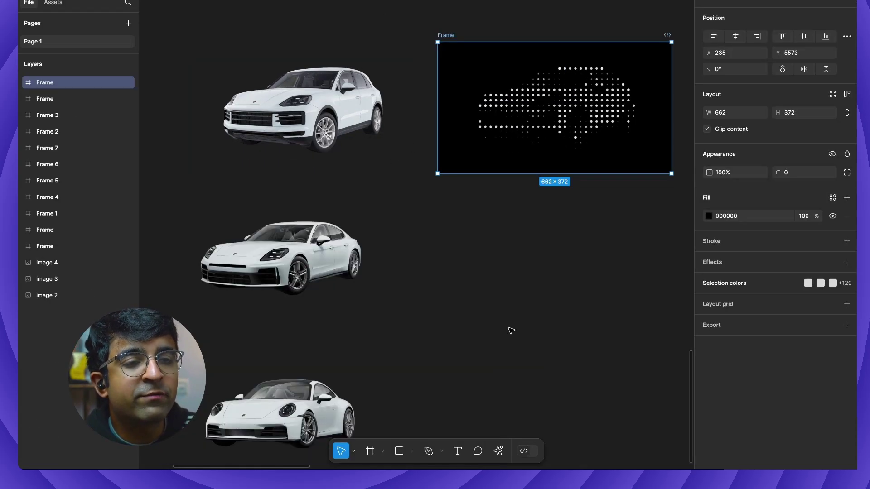
left_click(484, 306)
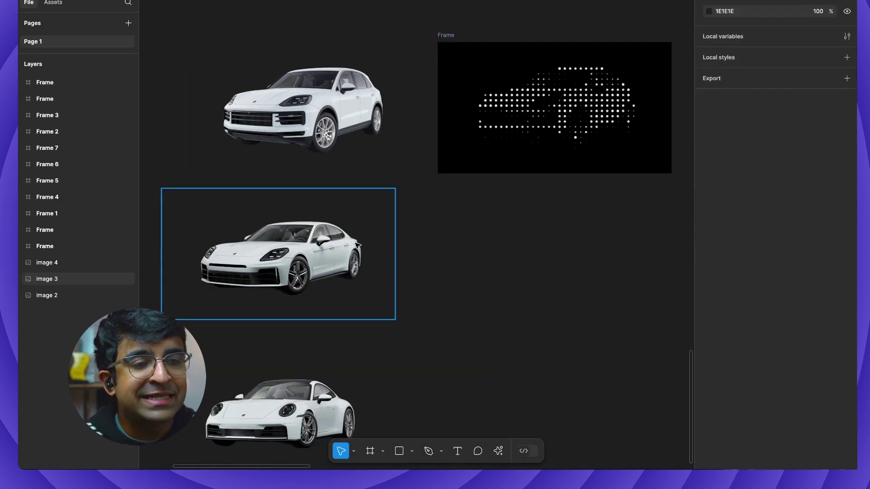
Run the Pointillism plugin on the middle car image
scroll(321, 254, "down", 2)
left_click(320, 224)
key("shift+Tab")
key("Tab")
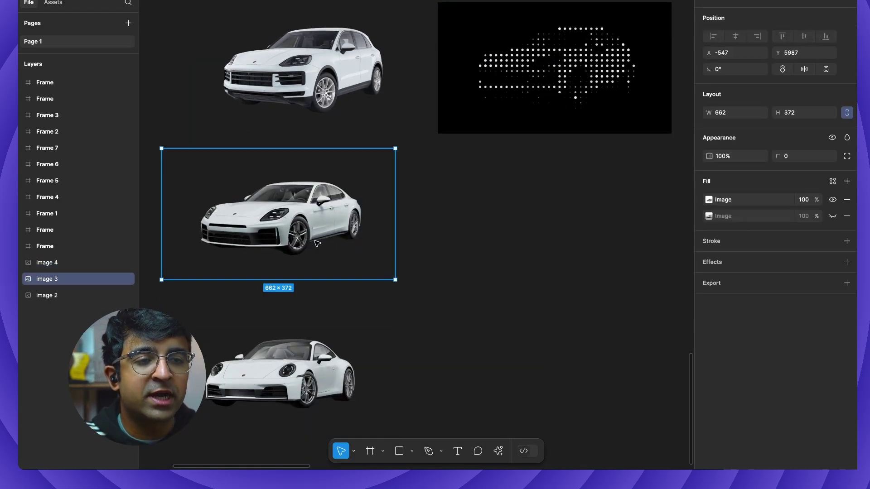
left_click(499, 450)
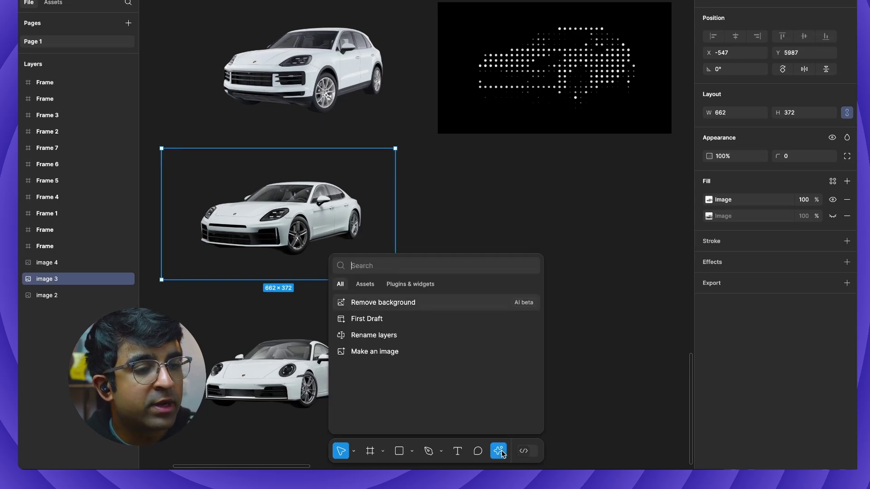
left_click(415, 284)
left_click(390, 305)
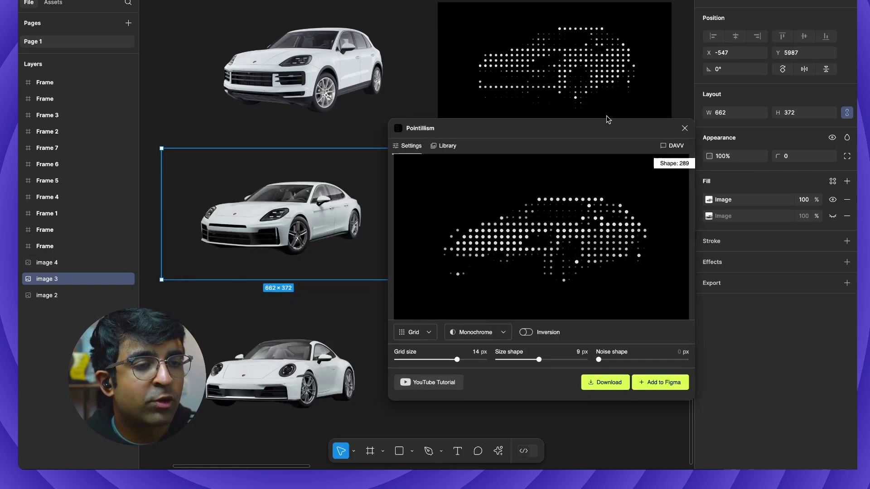
left_click_drag(606, 116, 612, 111)
Set the middle car pattern's grid size to 15 px and shape size to 8 px, and add it to the canvas
left_click_drag(466, 348, 469, 348)
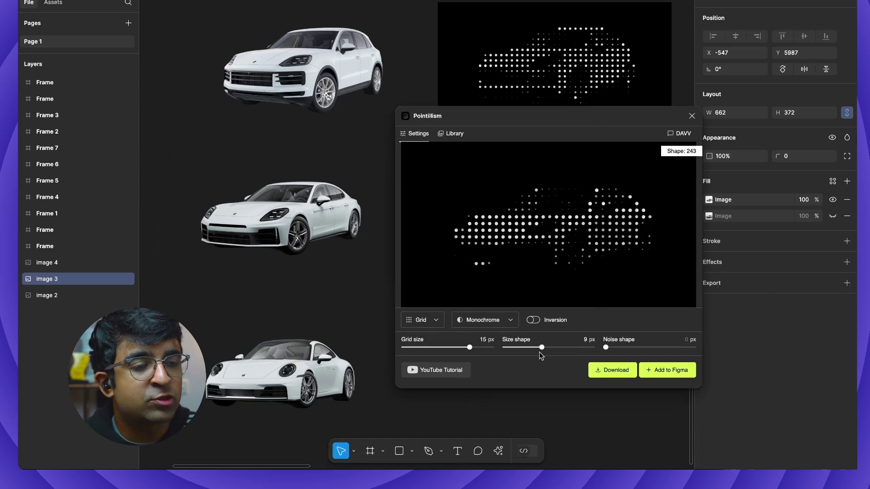
left_click_drag(542, 348, 538, 348)
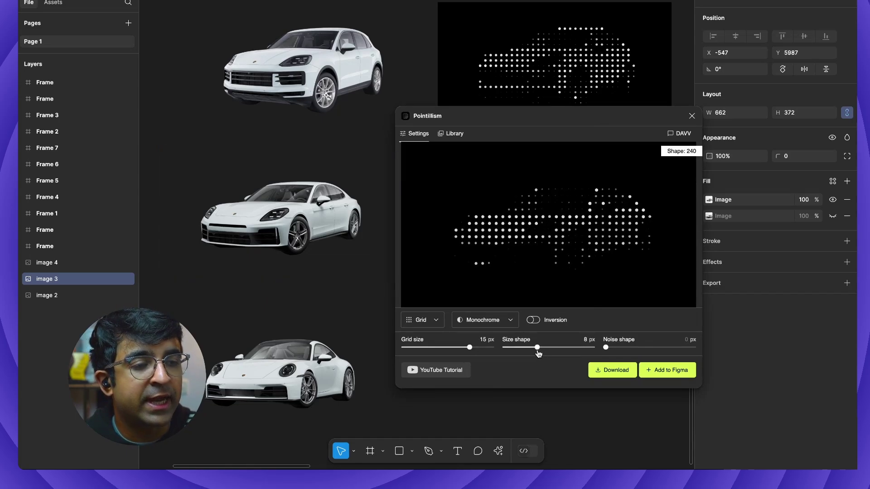
left_click(662, 378)
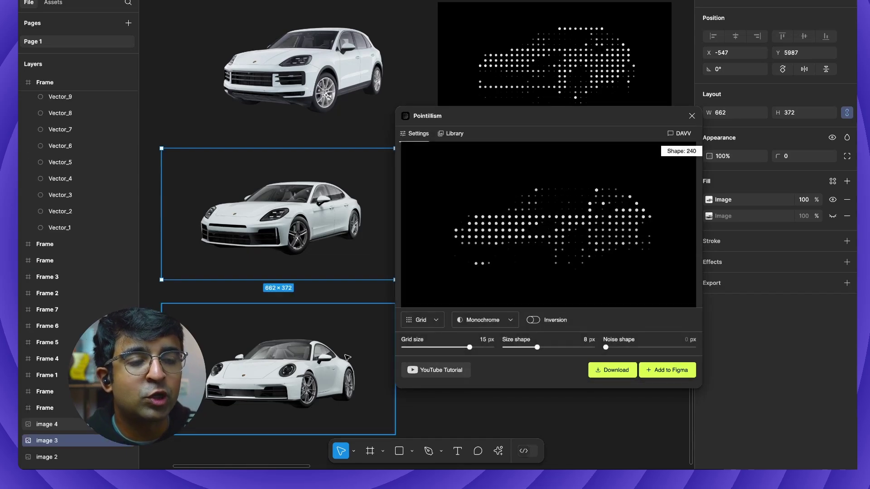
Add the bottom car's dotted artwork to the canvas with a 15 px grid and 8 px shapes, and close the Pointillism plugin
left_click(348, 357)
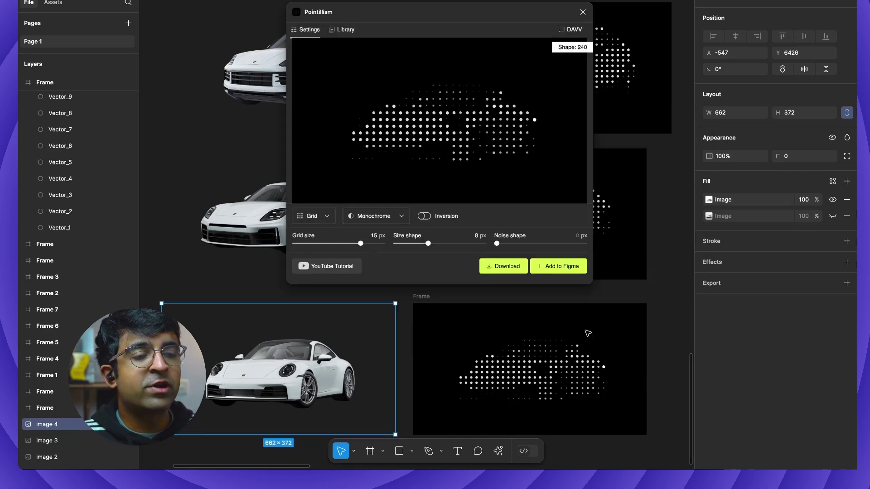
left_click(582, 11)
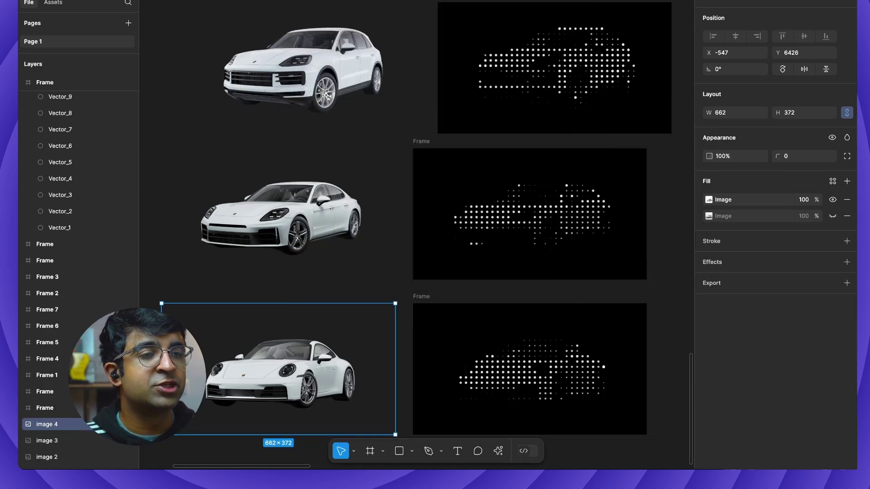
left_click(398, 13)
left_click(424, 144)
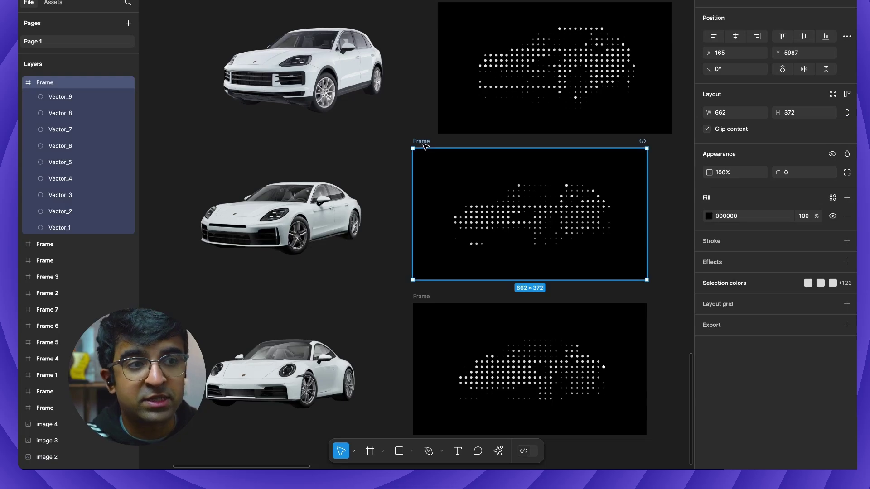
Draw a new frame about 517 × 349 beside the SUV's dotted artwork
scroll(529, 208, "down", 3)
scroll(523, 190, "up", 2)
left_click(523, 190)
key("f")
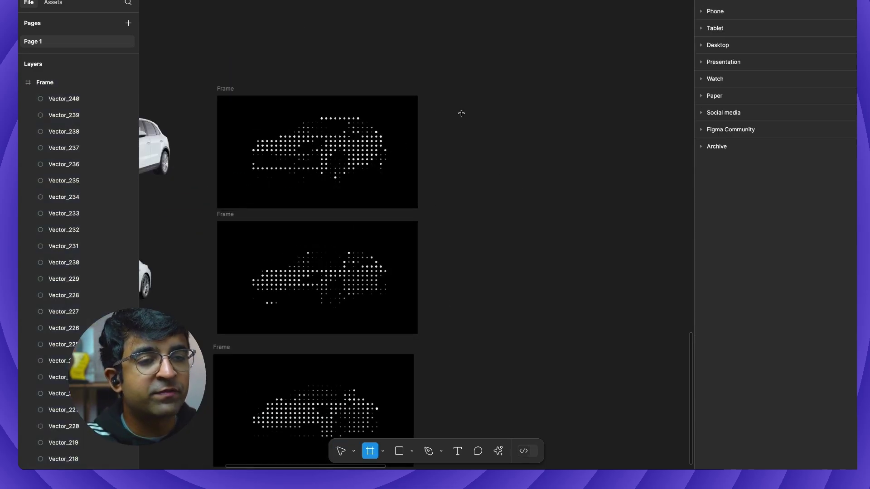
left_click_drag(450, 95, 607, 201)
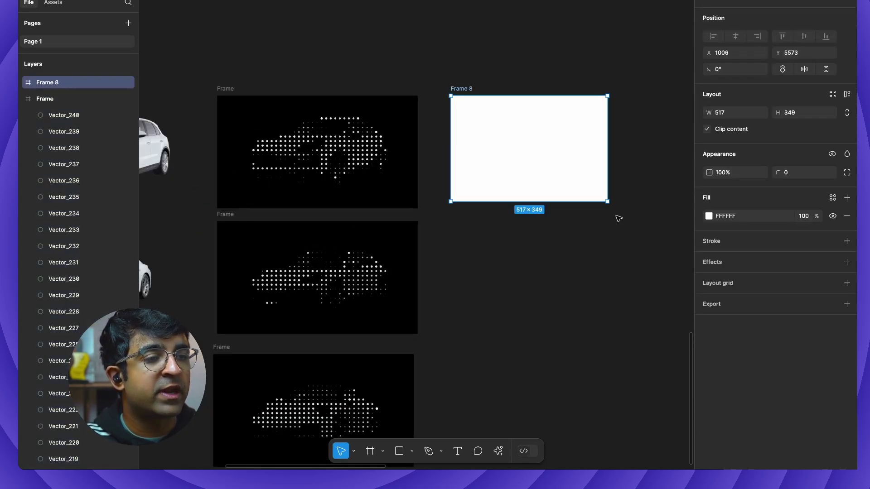
Resize the new frame to 1440 wide and about 711 high, and fill it with a forest road photo from Unsplash
left_click(745, 113)
type("14")
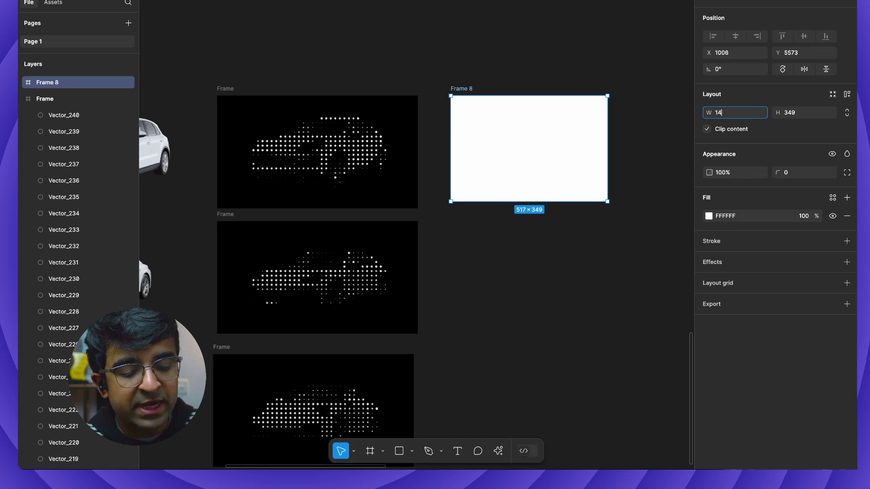
type("400")
key("Return")
left_click_drag(558, 201, 557, 311)
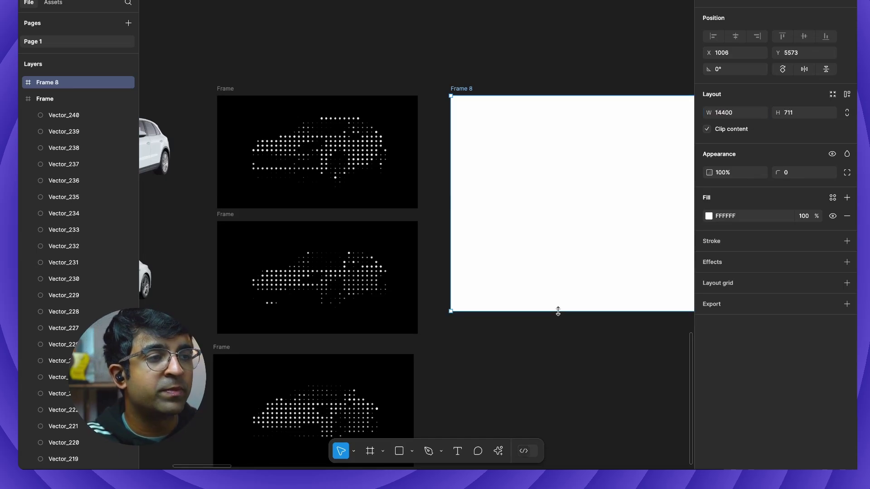
left_click(534, 54)
scroll(521, 46, "right", 3)
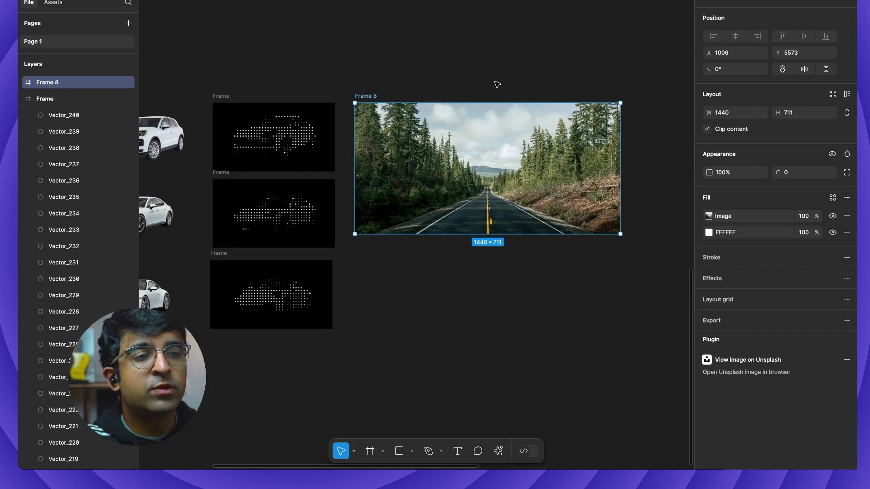
left_click(399, 90)
left_click(359, 99)
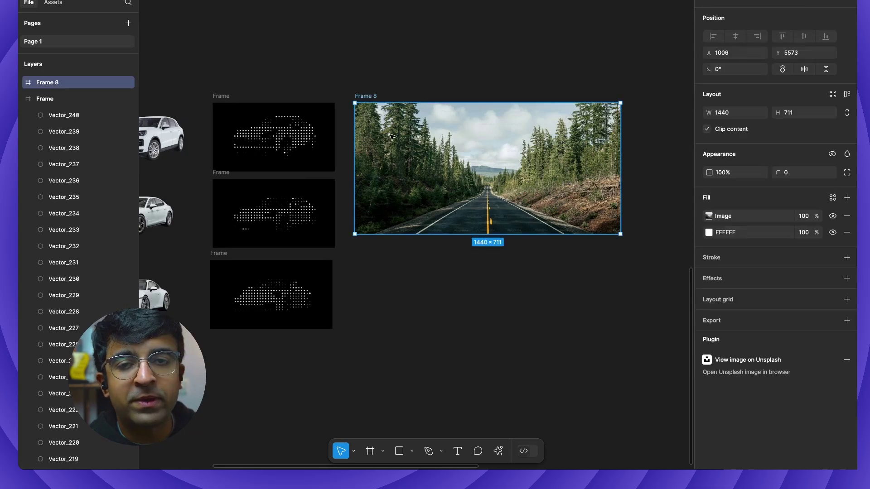
scroll(391, 136, "up", 2)
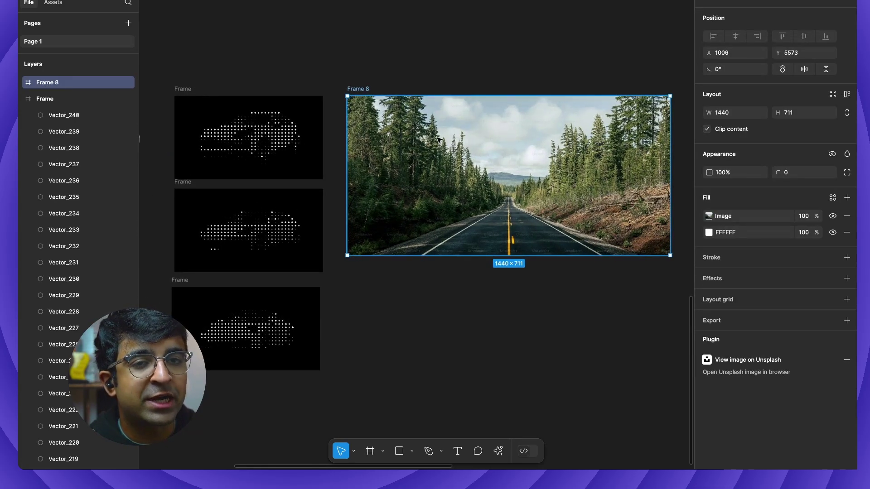
Move the SUV's dotted frame onto the lower middle of the road photo and hide its black fill
left_click(521, 319)
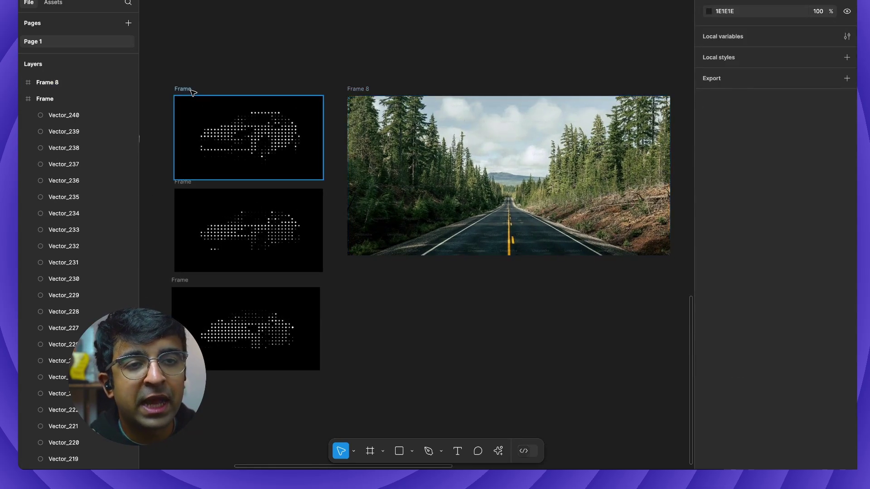
left_click_drag(190, 90, 448, 158)
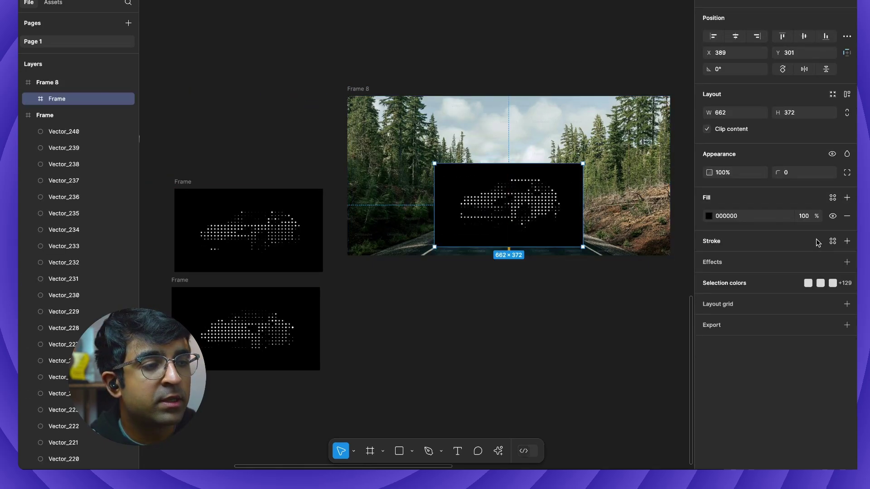
left_click(832, 216)
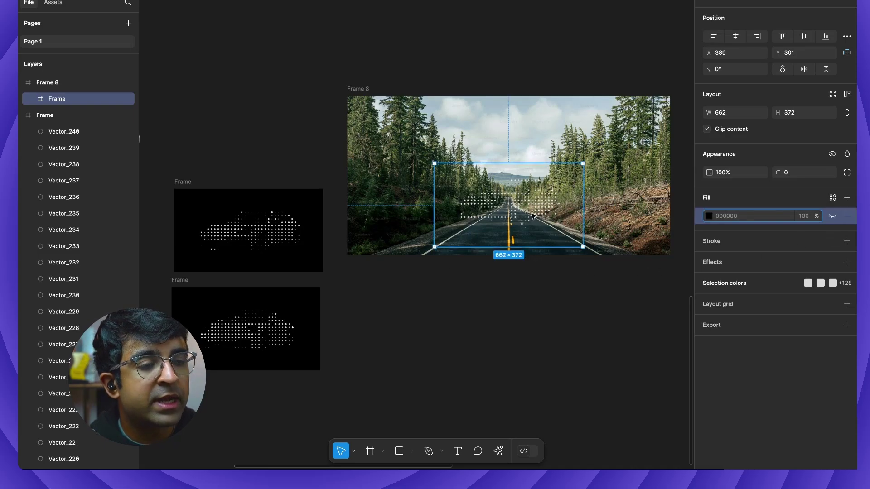
Darken the road frame by changing its white base fill to 000000 and setting the image fill's opacity to 40%
left_click(498, 232)
left_click(711, 231)
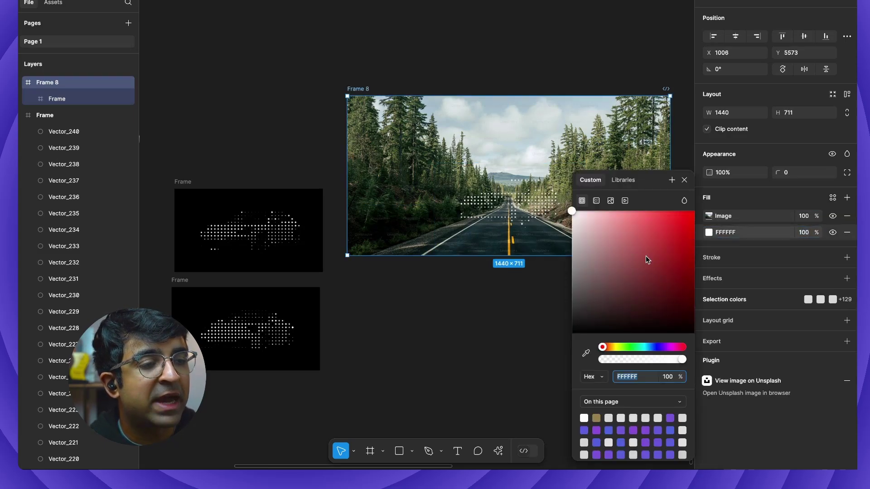
left_click_drag(645, 255, 524, 346)
left_click(801, 217)
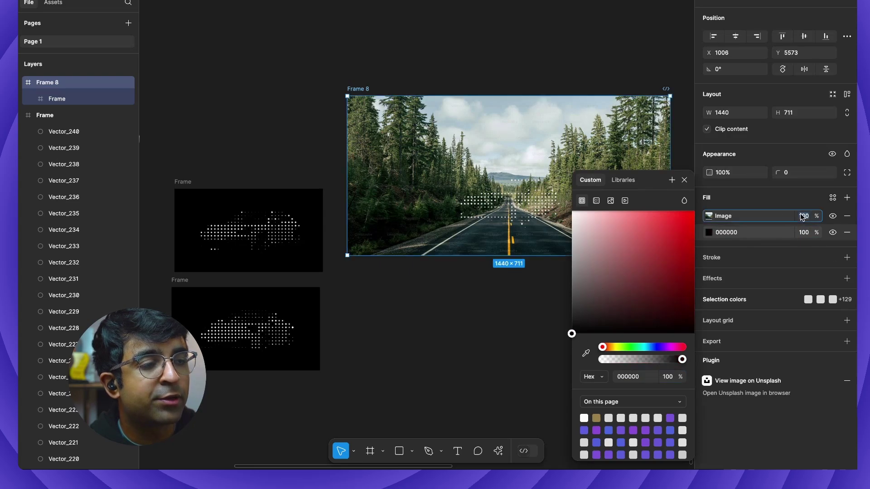
type("40")
key("Return")
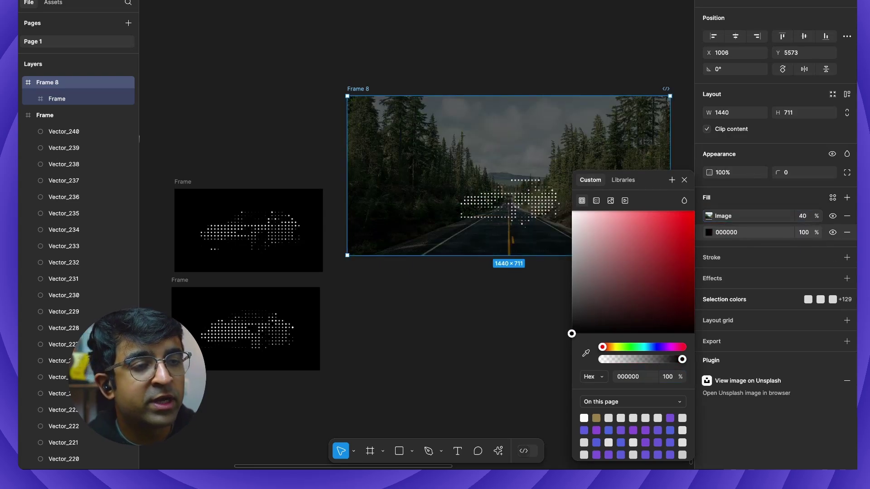
key("Escape")
Scale the SUV's dotted artwork proportionally about its centre, first to 800 and finally to 900 wide
left_click(504, 225)
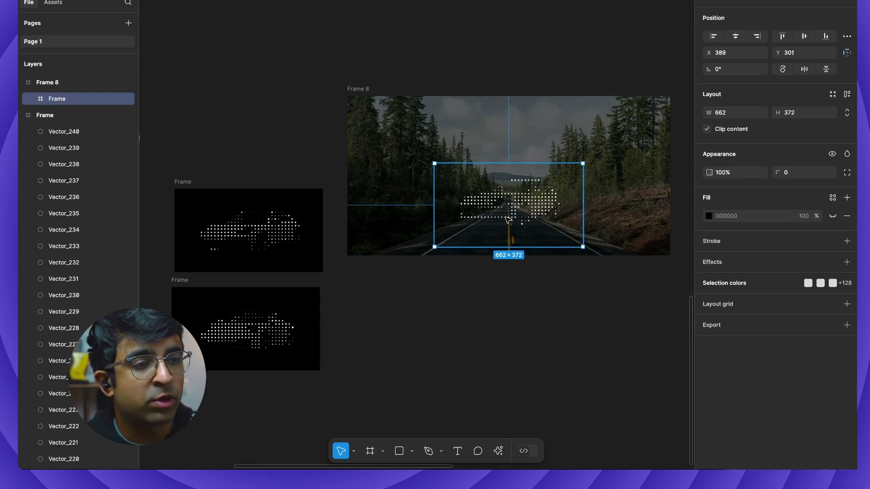
key("k")
left_click(736, 174)
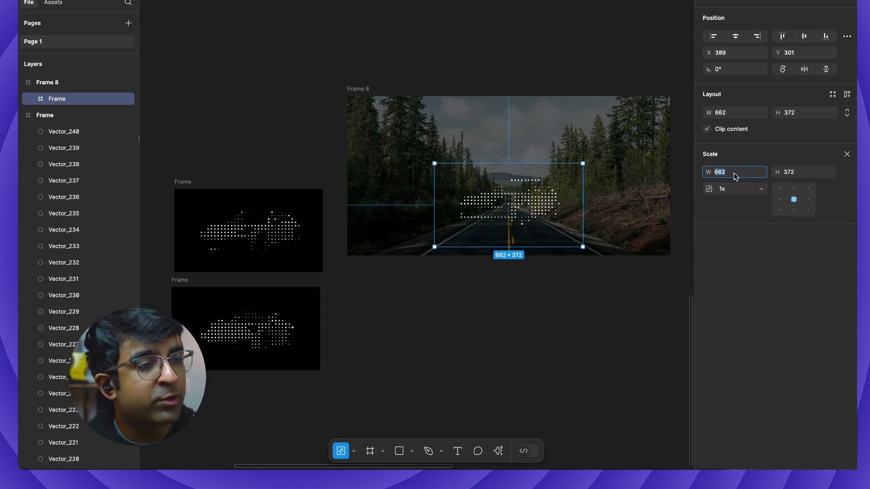
type("800")
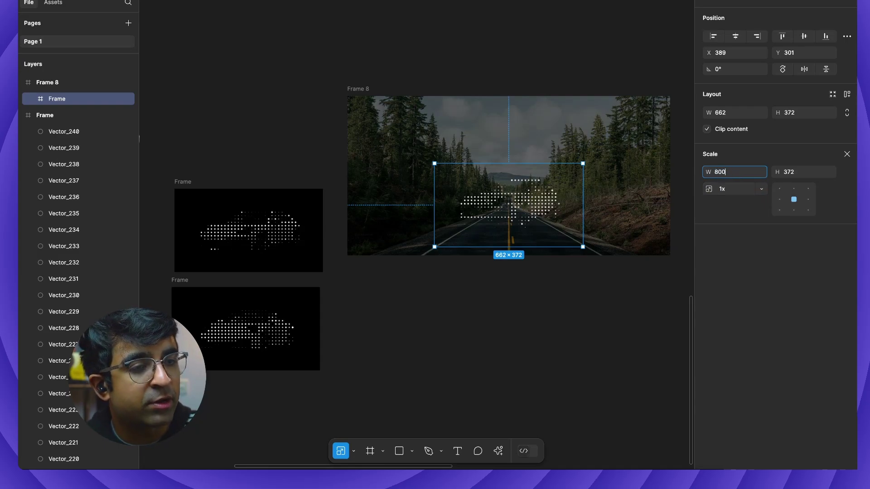
key("Return")
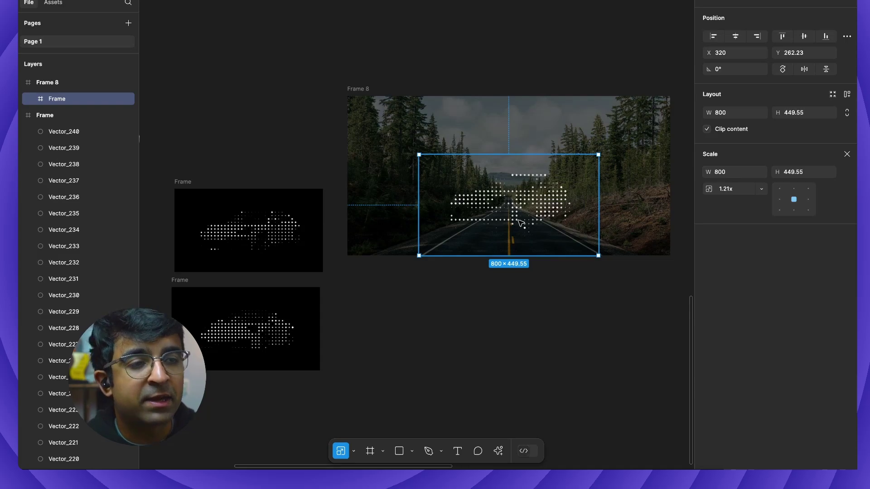
left_click(736, 174)
type("90")
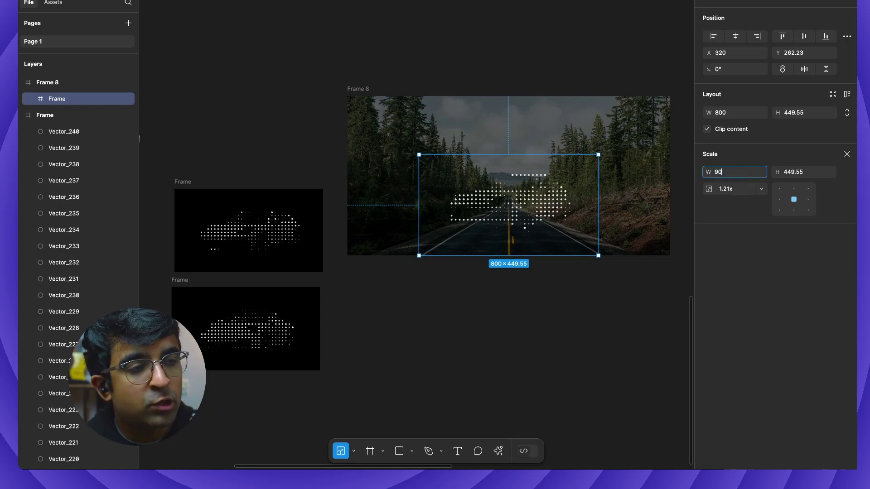
key("Return")
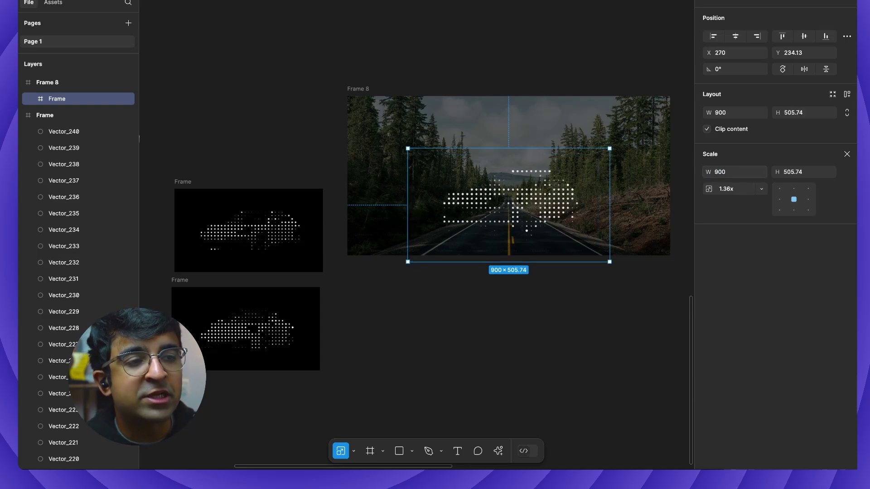
left_click(500, 293)
Duplicate the road frame directly below the original and remove the dotted SUV from the copy
left_click(357, 89)
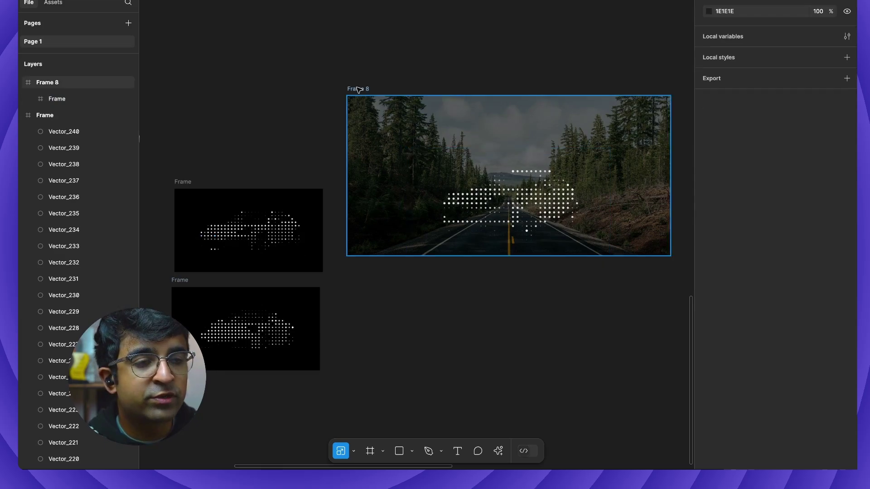
left_click_drag(358, 89, 357, 259)
scroll(357, 259, "down", 2)
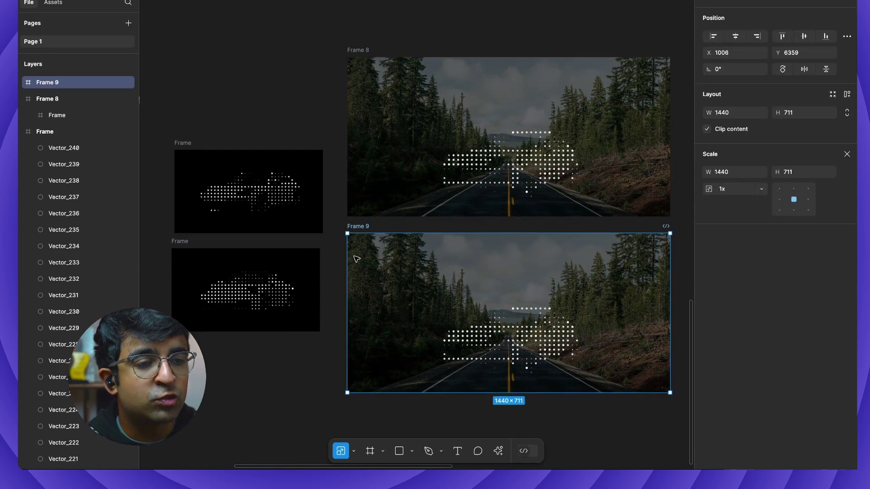
key("super+v")
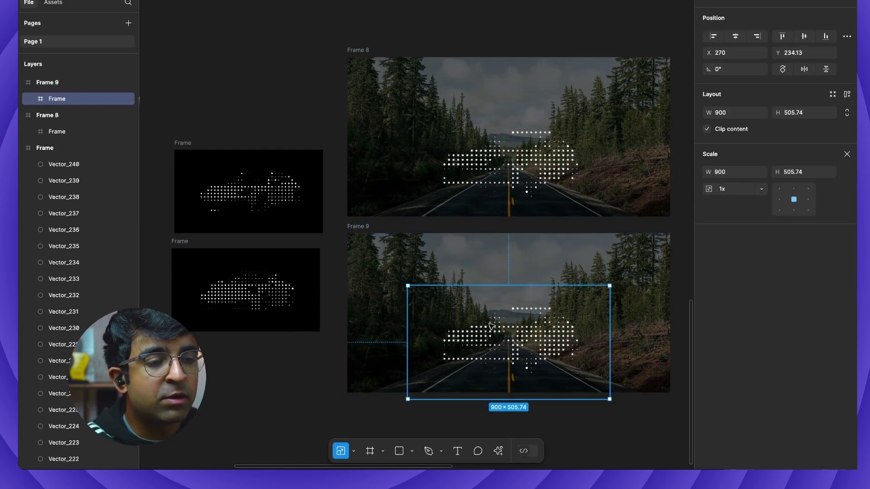
key("super+z")
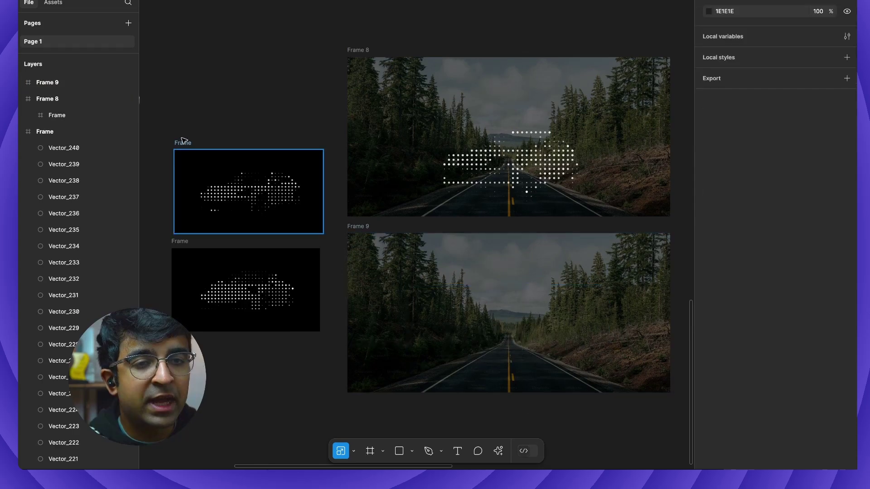
Place the two remaining dotted cars on separate road frame copies, each scaled to 900 wide with its black fill hidden
left_click(183, 142)
left_click_drag(182, 142, 442, 301)
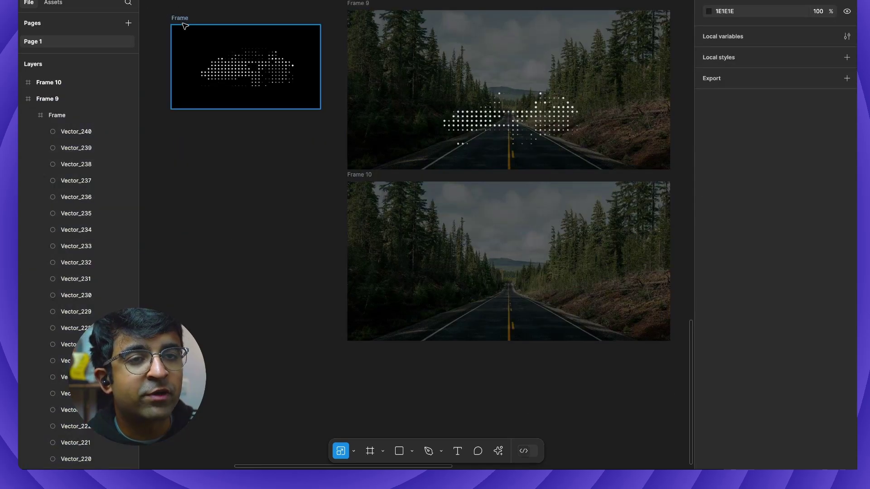
left_click_drag(185, 26, 542, 318)
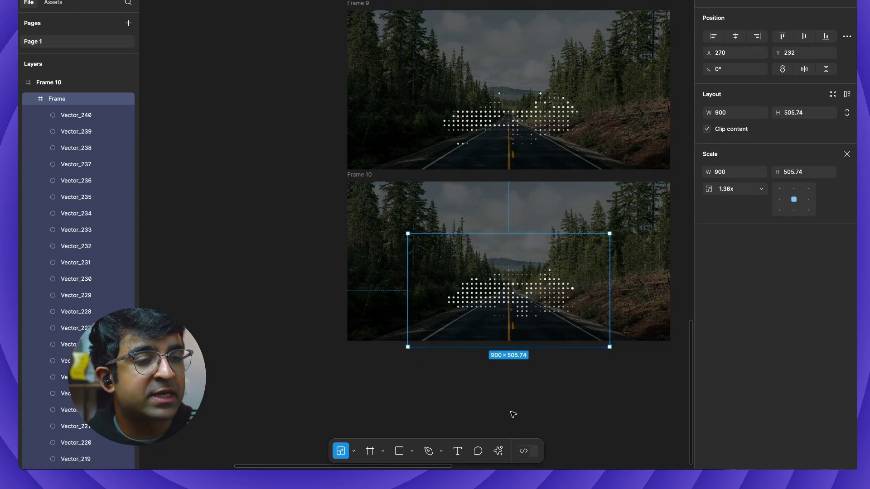
left_click(510, 411)
Add the text "Cayenne" above the dotted SUV in the first road frame
key("t")
scroll(454, 253, "up", 5)
scroll(454, 252, "up", 3)
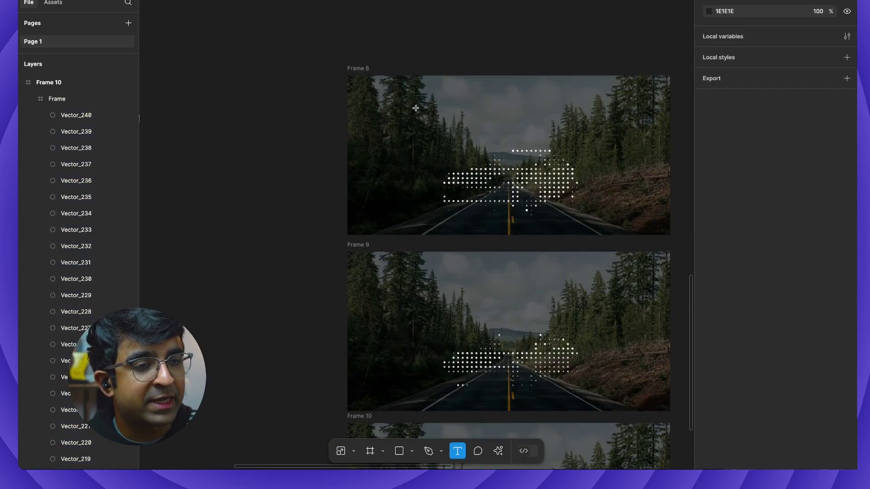
left_click(455, 126)
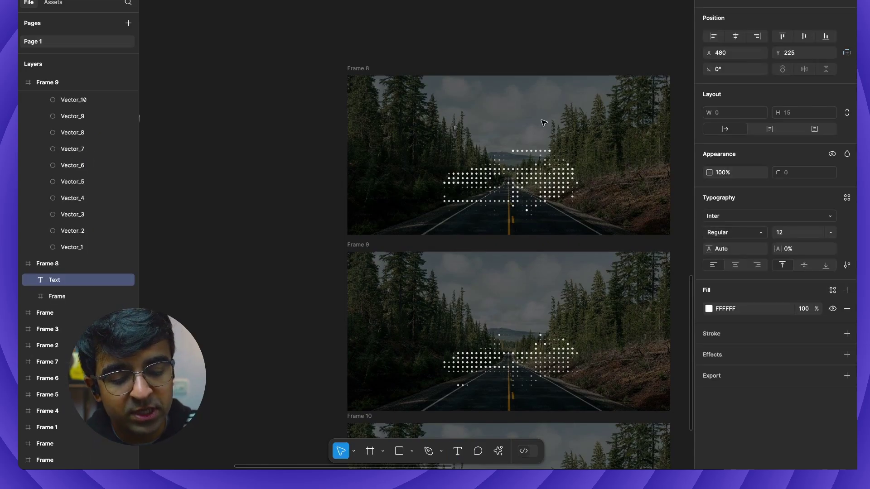
type("Cayenne")
key("Escape")
Scale the Cayenne text up to about 653 wide and centre it horizontally above the dotted SUV
key("k")
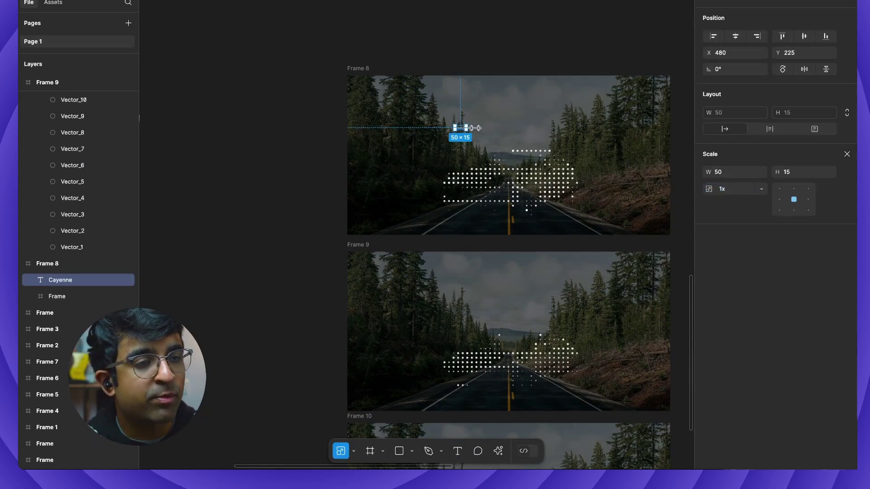
left_click_drag(475, 128, 579, 129)
key("v")
scroll(508, 227, "up", 2)
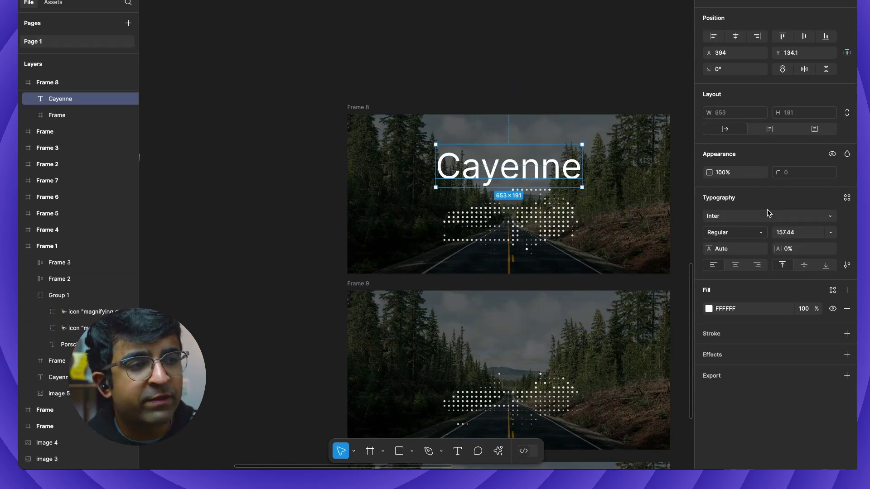
Change the Cayenne text's font to 911 Porscha
left_click(737, 214)
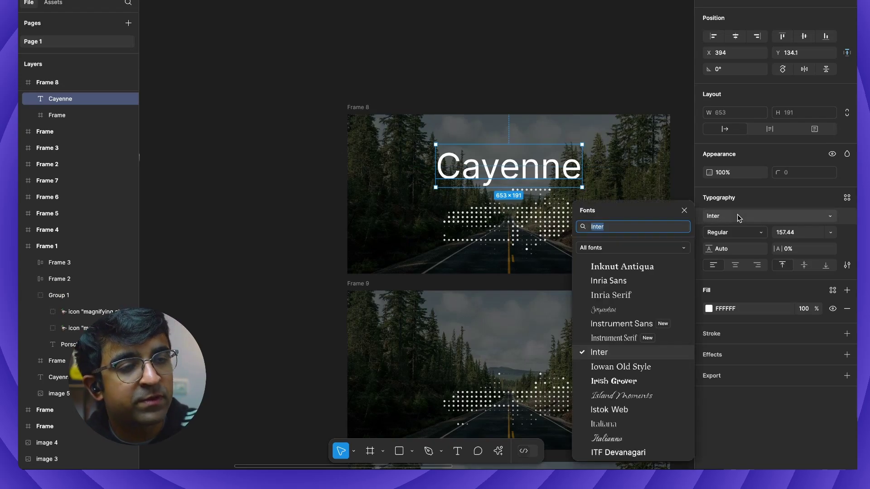
type("911")
key("Return")
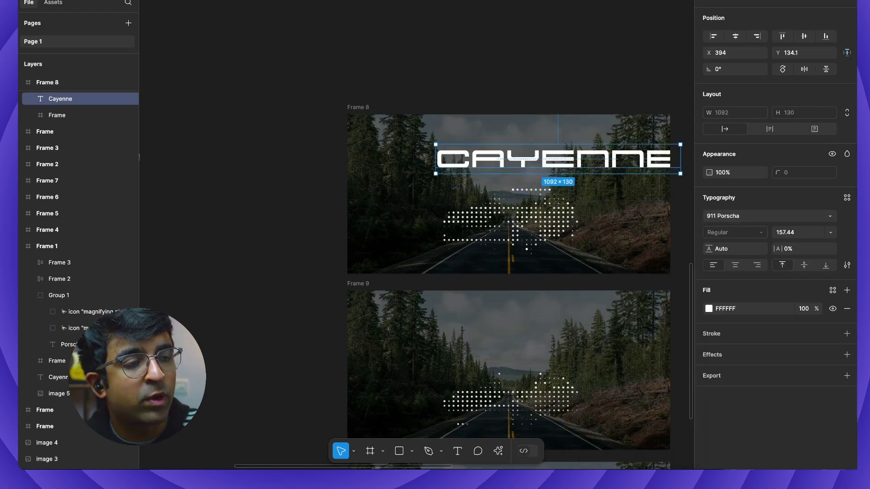
Scale the Cayenne heading down to fit inside the road frame and centre it horizontally
left_click_drag(675, 160, 567, 165)
key("k")
left_click(735, 35)
left_click(413, 87)
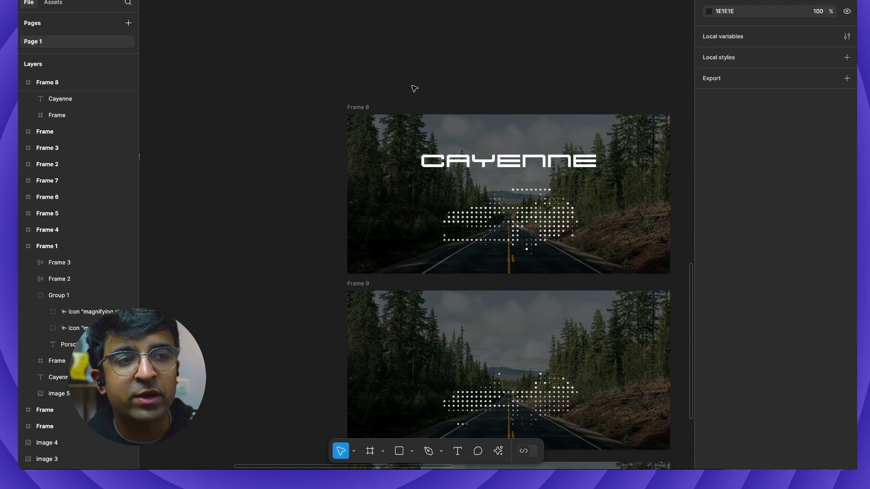
Copy the Cayenne heading into Frame 9, change its text to "Panamera" and keep it centred above the dotted car
scroll(441, 63, "right", 1)
scroll(442, 63, "down", 2)
left_click(491, 100)
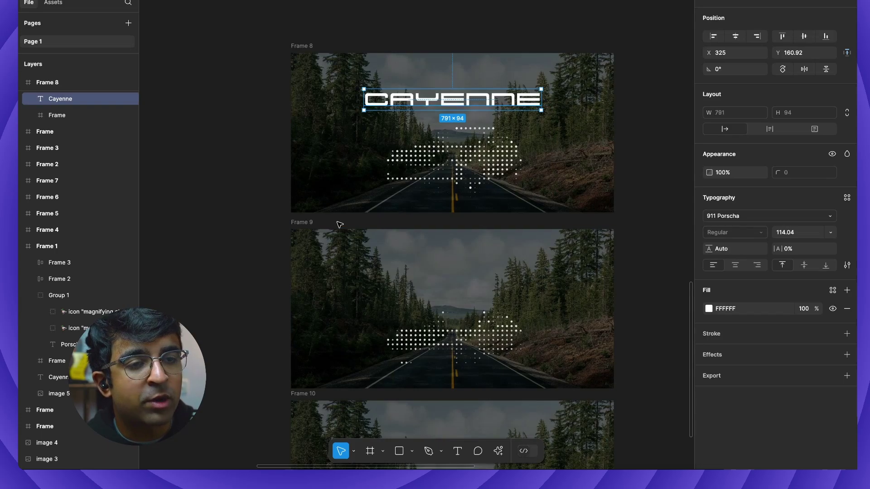
left_click(307, 223)
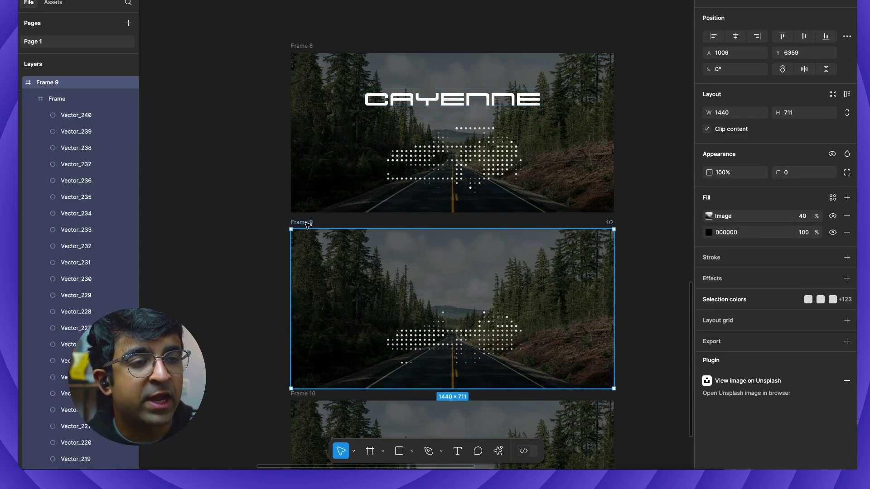
key("ctrl+v")
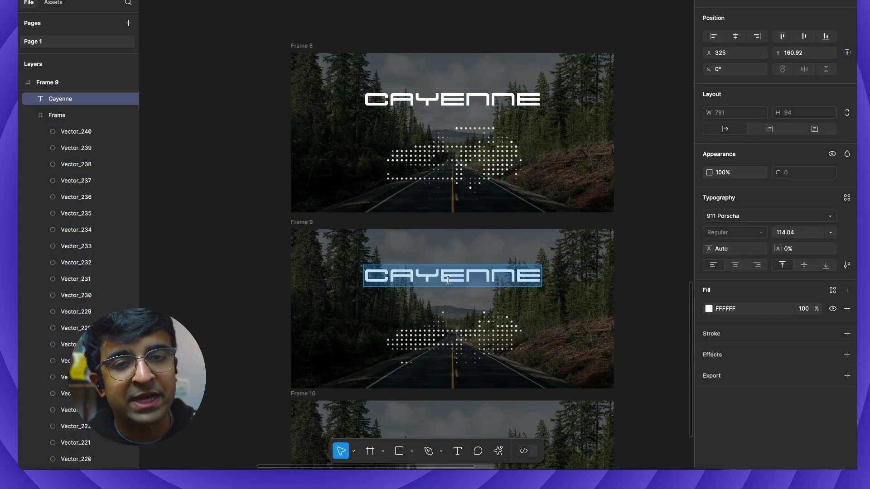
type("Panamera")
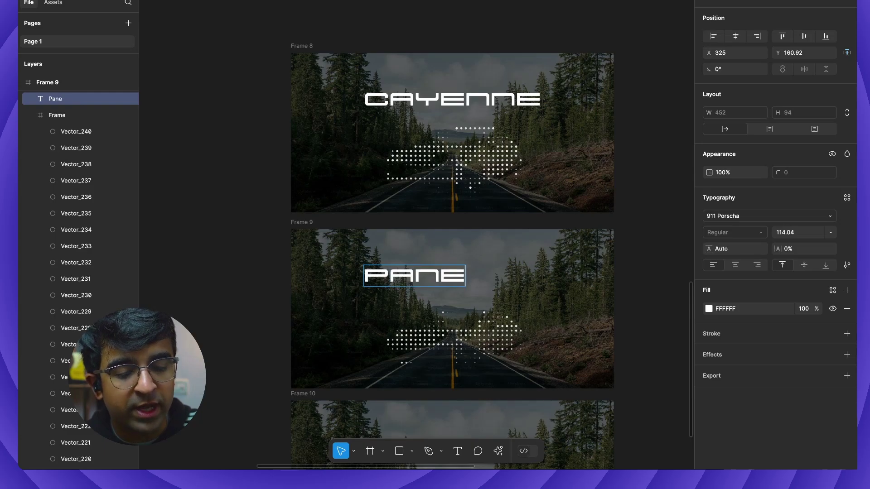
key("Escape")
Copy the Panamera heading into Frame 10, change its text to "911" and centre it horizontally
scroll(448, 280, "down", 3)
left_click(303, 239)
key("ctrl+v")
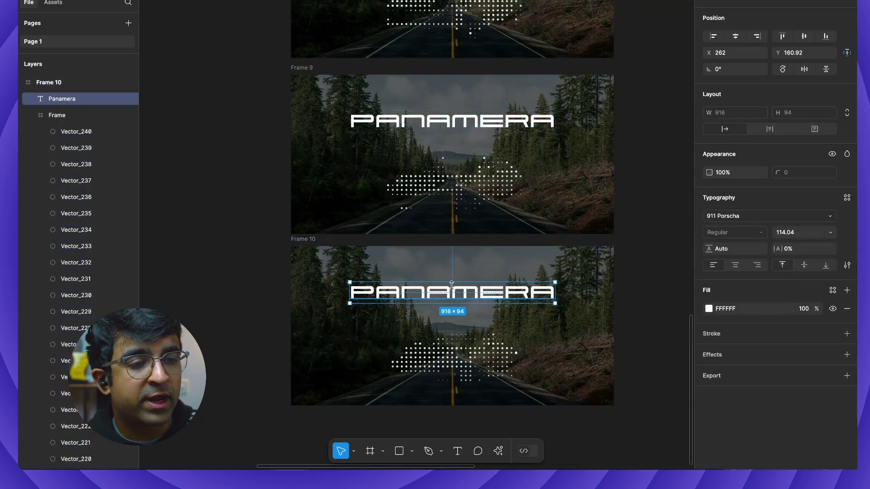
key("Return")
type("911")
key("Escape")
left_click(735, 36)
left_click(643, 192)
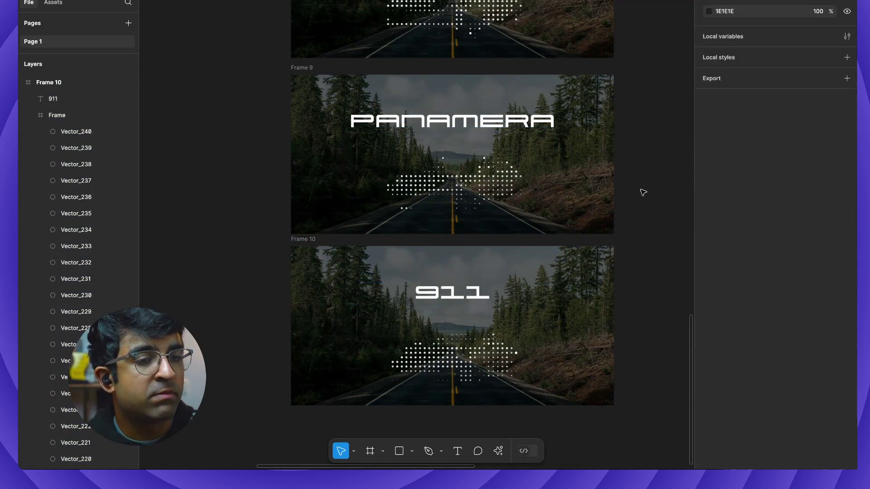
scroll(643, 194, "up", 5)
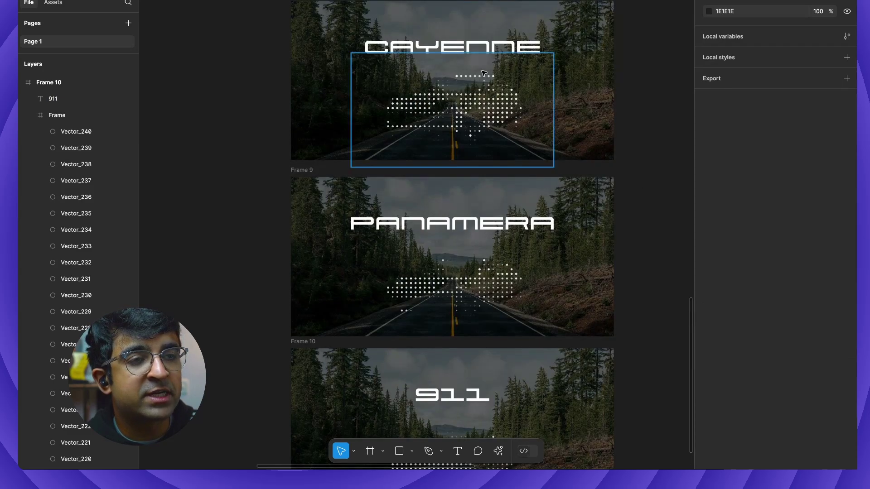
scroll(507, 203, "down", 3)
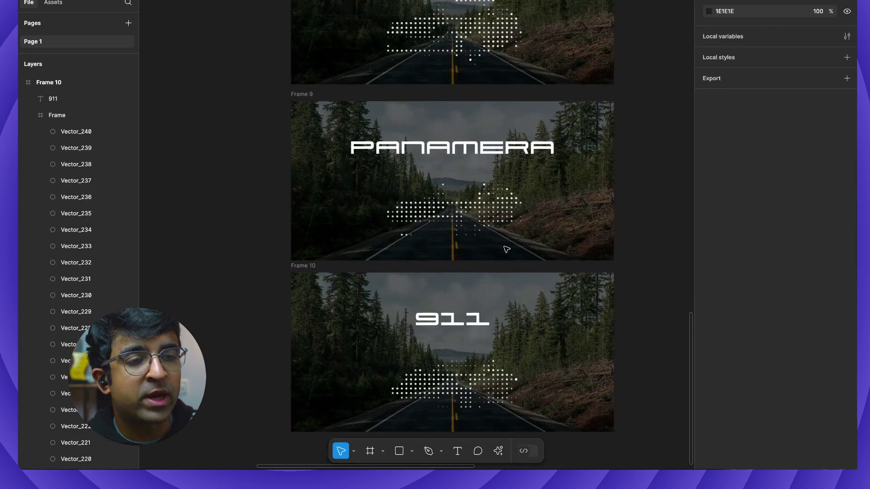
scroll(506, 249, "up", 1)
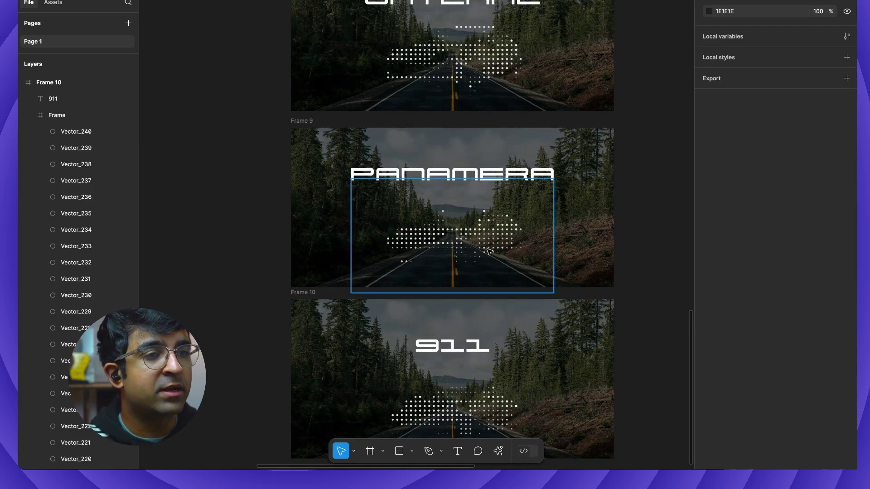
scroll(506, 249, "up", 8)
scroll(600, 155, "right", 2)
left_click_drag(600, 155, 580, 122)
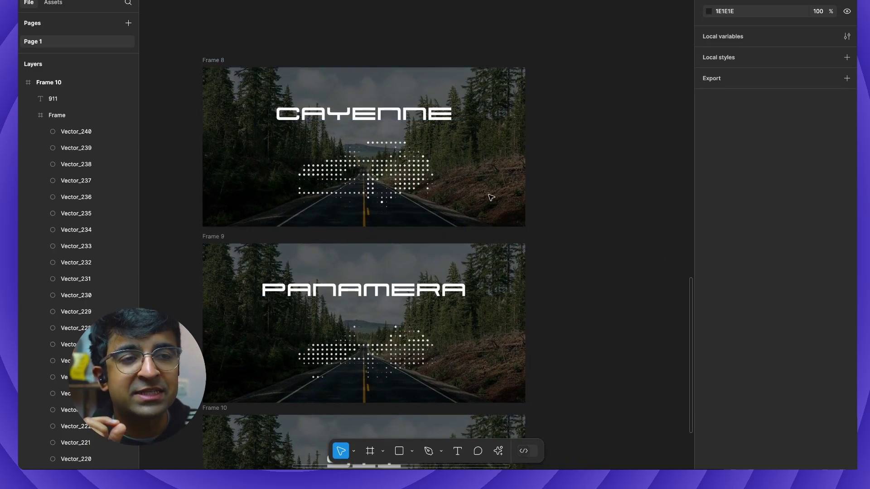
Add an On click prototype interaction to Frame 8 with the Navigate to action, leaving its destination as None
left_click(213, 60)
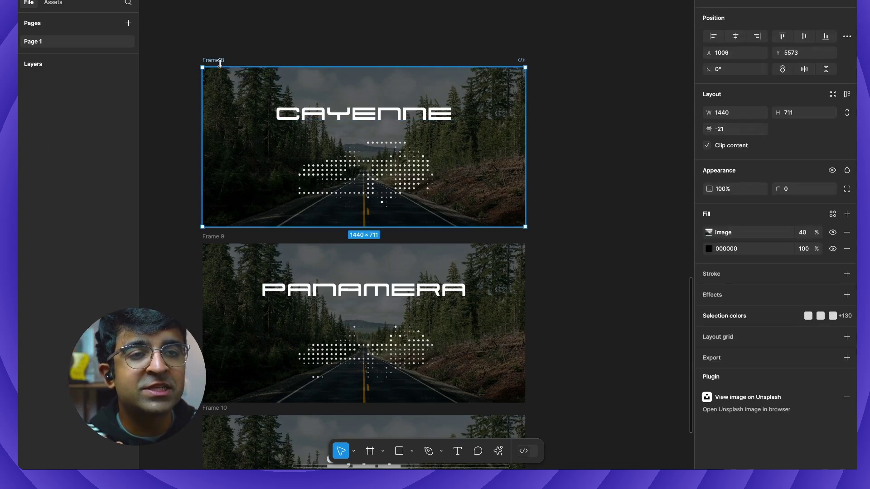
left_click(725, 2)
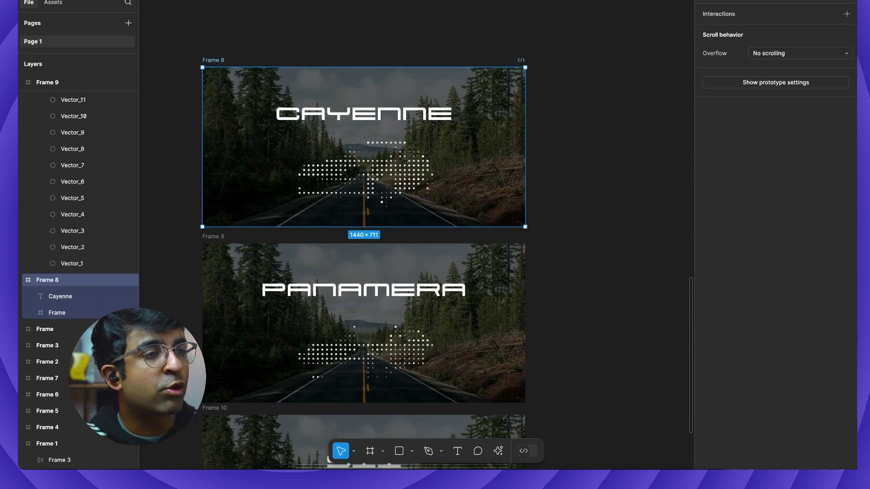
left_click(731, 16)
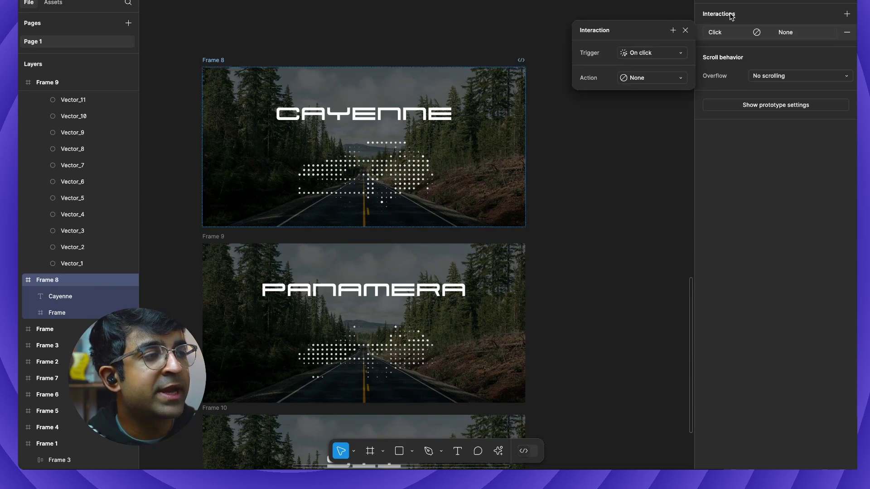
left_click(647, 54)
left_click(646, 54)
left_click(657, 77)
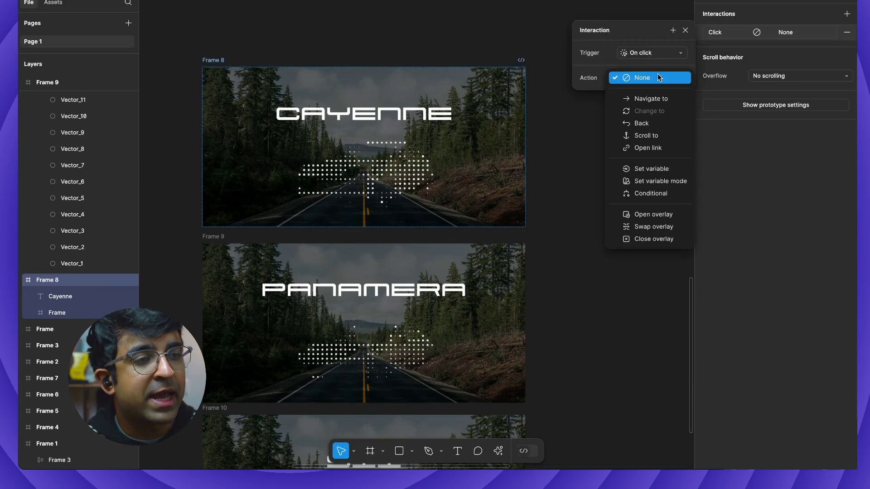
left_click(661, 100)
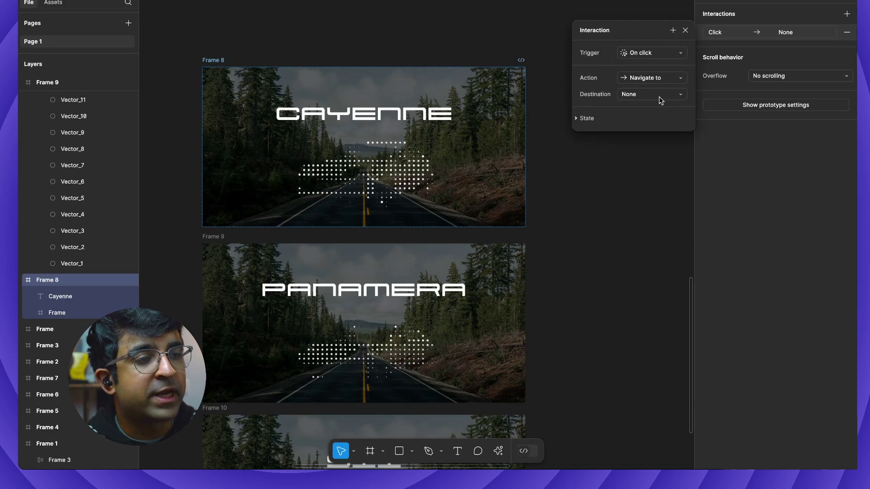
left_click(642, 94)
left_click(595, 108)
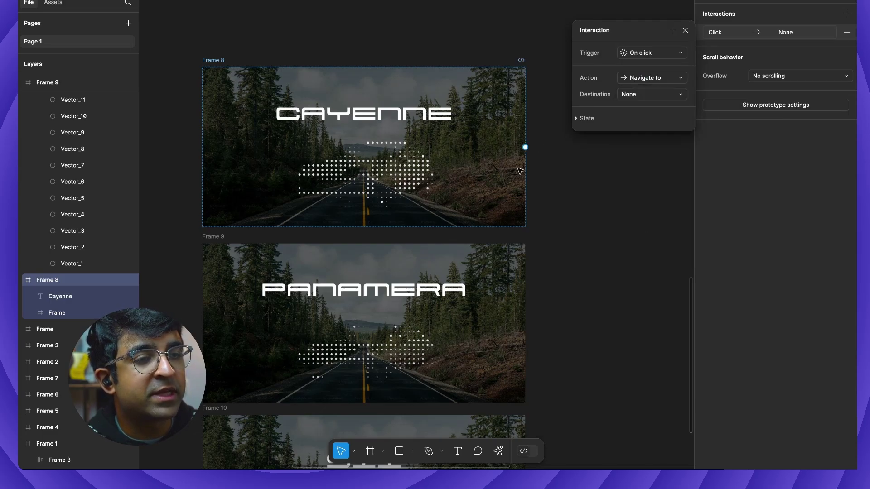
Link the road frames in a prototype loop from Frame 8 to Frame 9, to Frame 10 and back to Frame 8
left_click_drag(526, 147, 437, 316)
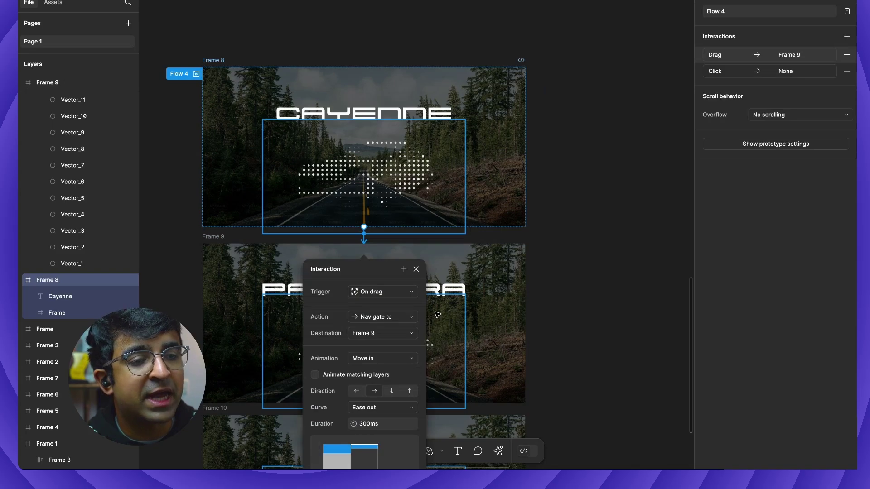
scroll(438, 316, "down", 3)
left_click(507, 358)
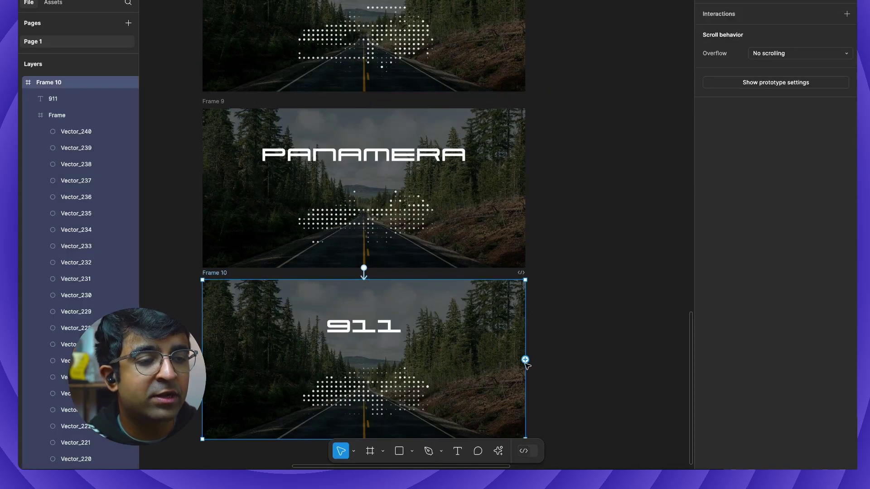
left_click_drag(526, 360, 519, 77)
left_click(563, 121)
scroll(258, 80, "up", 3)
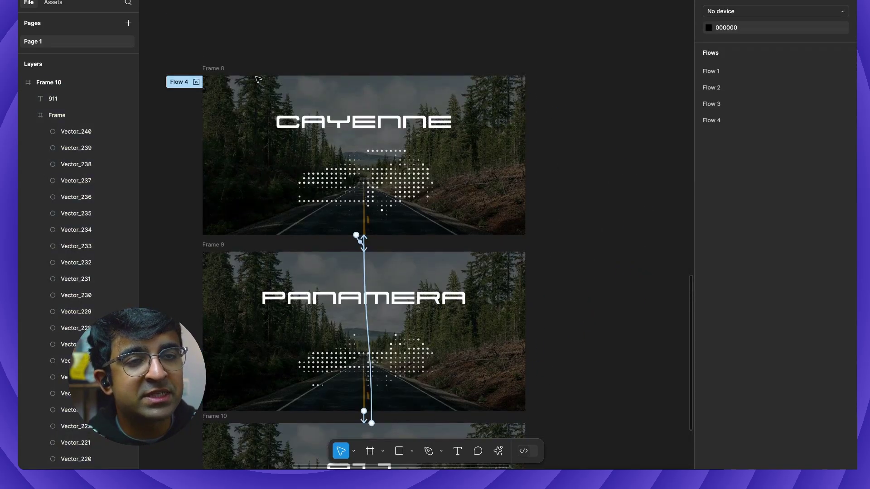
Preview Flow 4 from the Cayenne frame, advance through the Panamera and 911 screens, and return to the design canvas
left_click(258, 79)
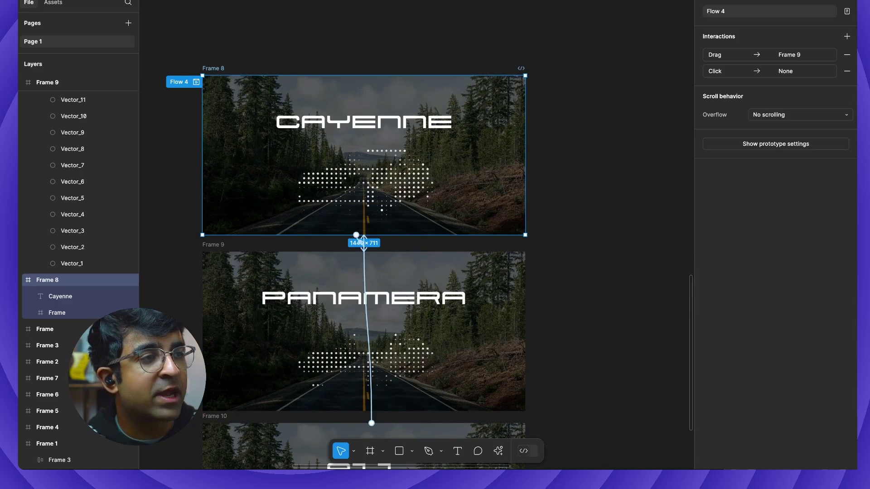
left_click(196, 81)
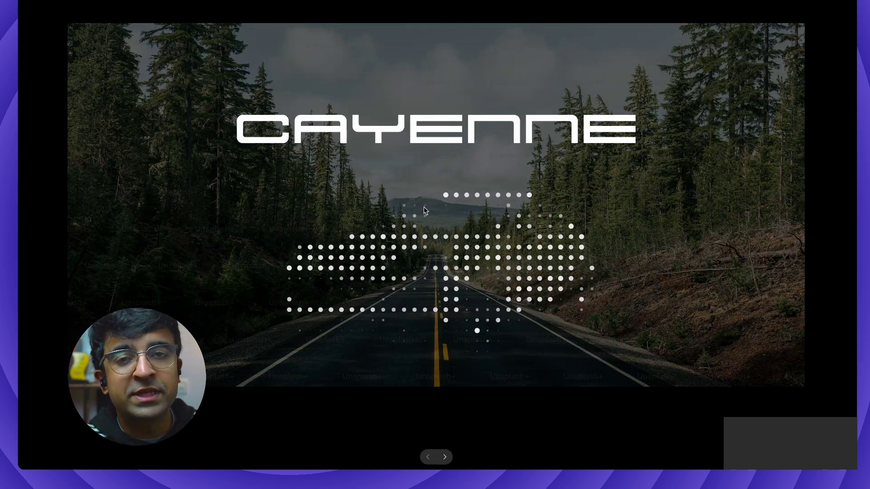
left_click(424, 210)
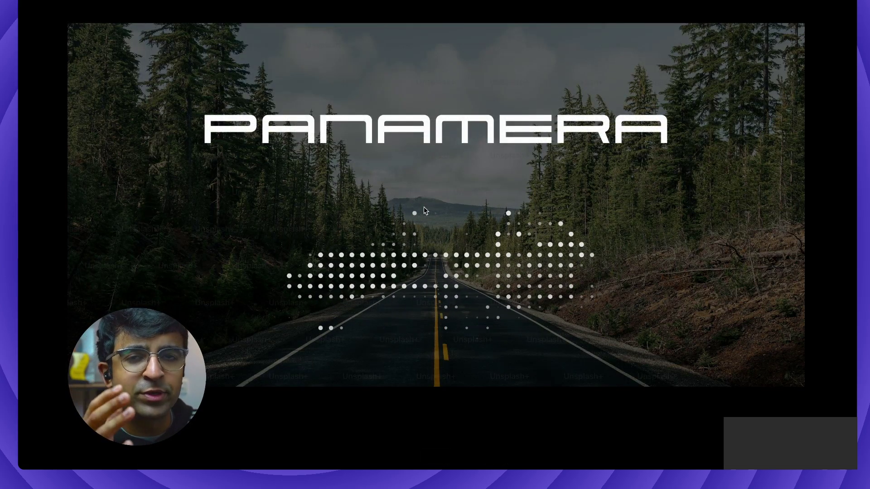
left_click(425, 209)
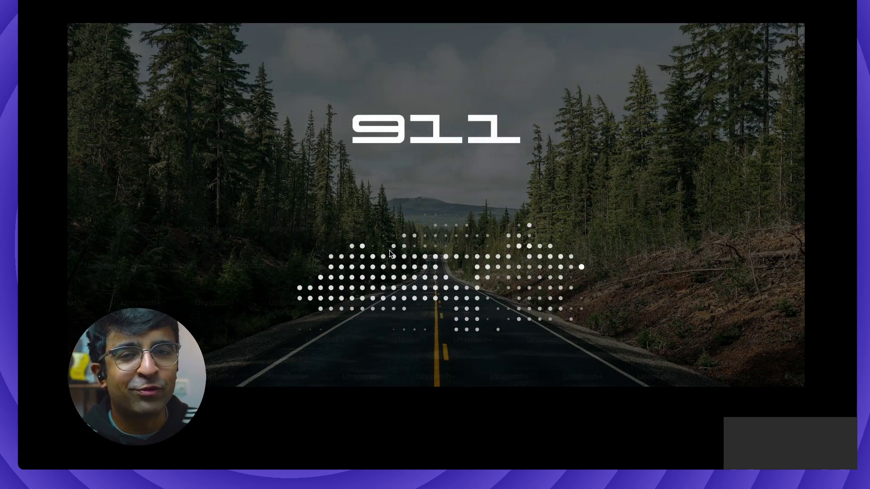
key("Escape")
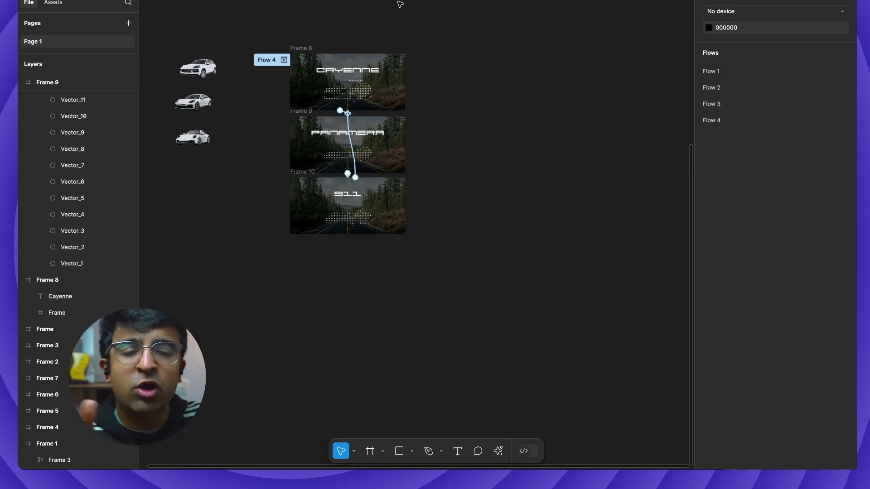
Draw a new frame about 2610 × 1424 on the empty canvas below the road frames
scroll(335, 54, "down", 5)
key("b")
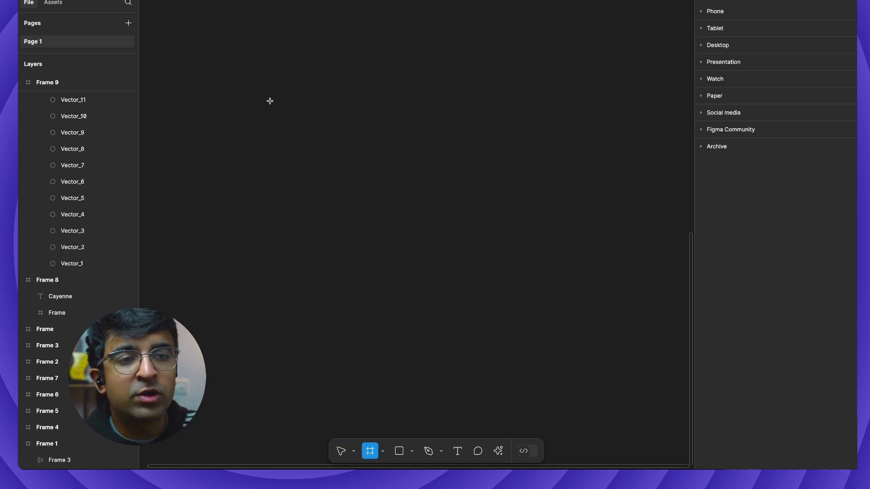
left_click_drag(266, 96, 473, 210)
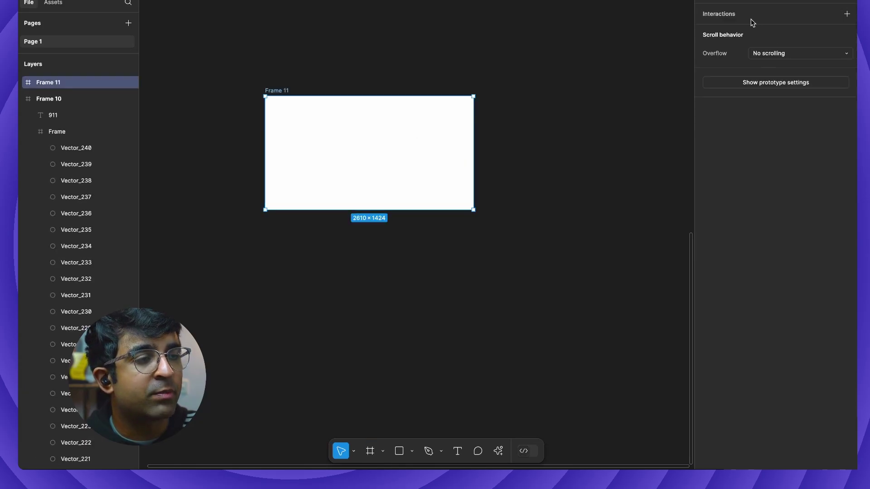
Set the new blank frame's size to 1920 × 1080
left_click(749, 5)
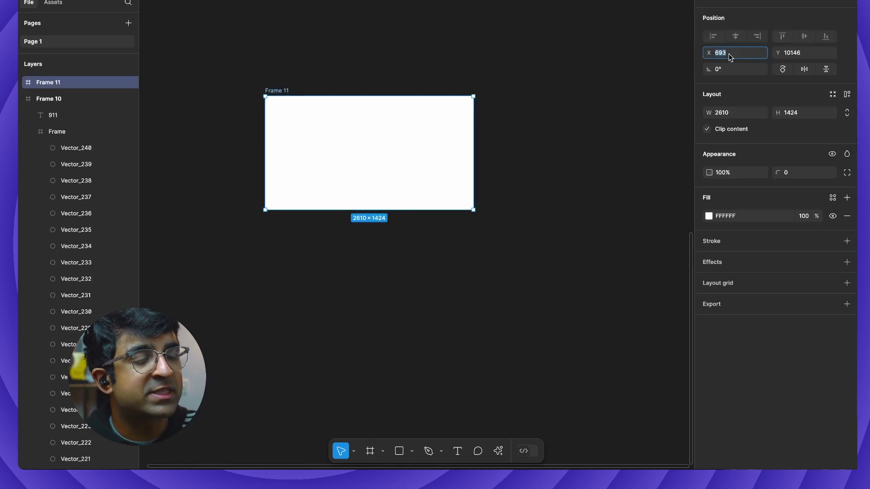
left_click(734, 113)
type("19")
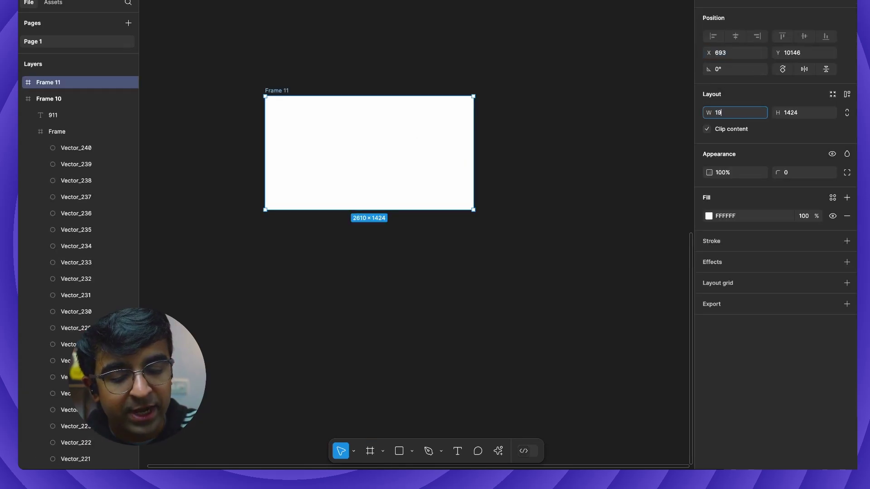
type("20")
key("Return")
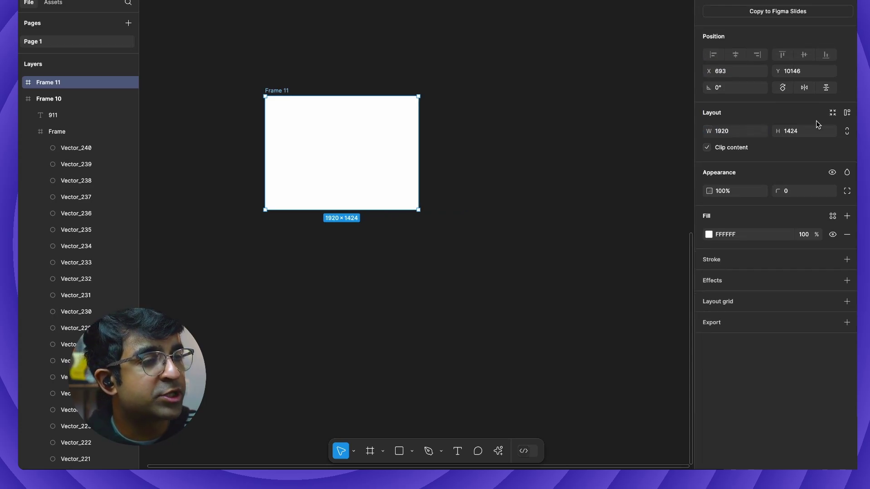
type("1080")
key("Return")
key("shift+2")
key("Escape")
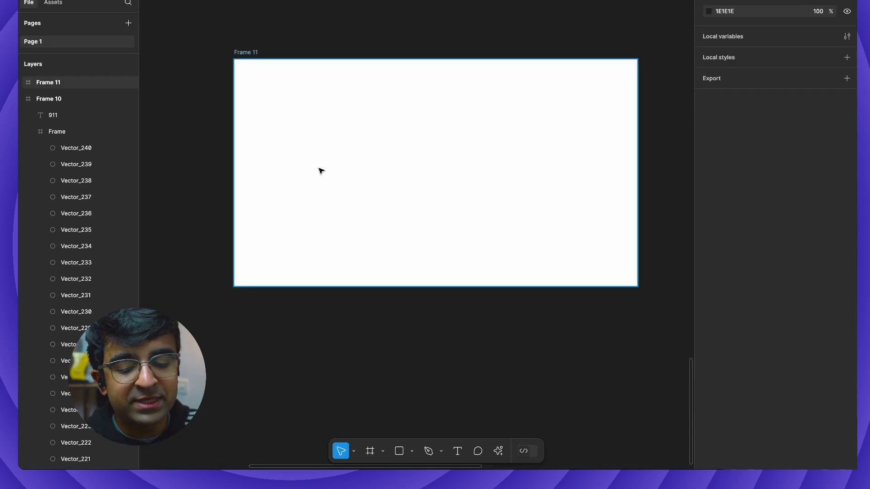
Add a text layer with the designer's first name inside the blank white frame
key("t")
left_click(277, 129)
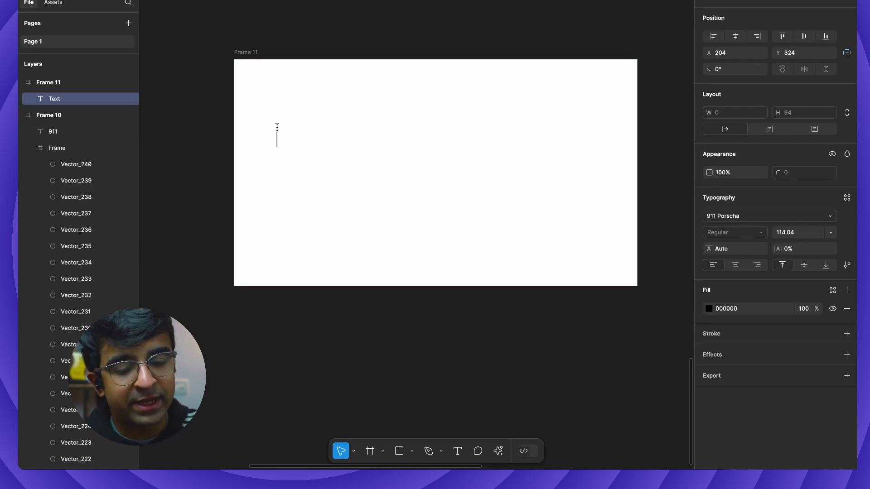
type("Punit")
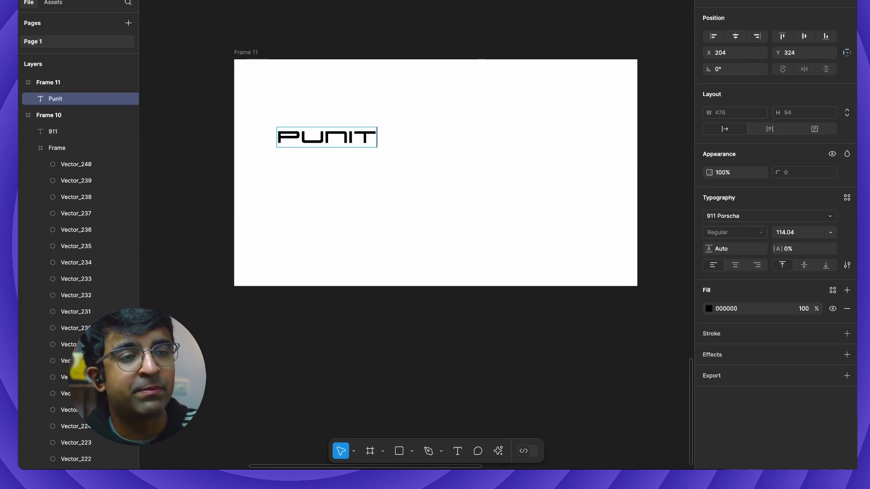
key("Escape")
Scale the name text up to about 1378 × 273 and centre it in the white frame
key("k")
left_click_drag(392, 140, 563, 142)
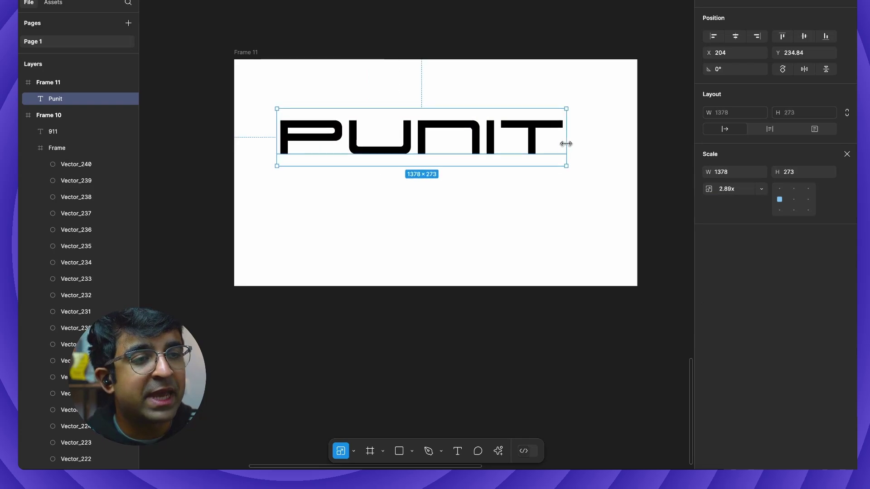
left_click_drag(489, 151, 500, 168)
Change the name text's font to Impact and rewrite the designer's first name in capital letters
left_click(752, 215)
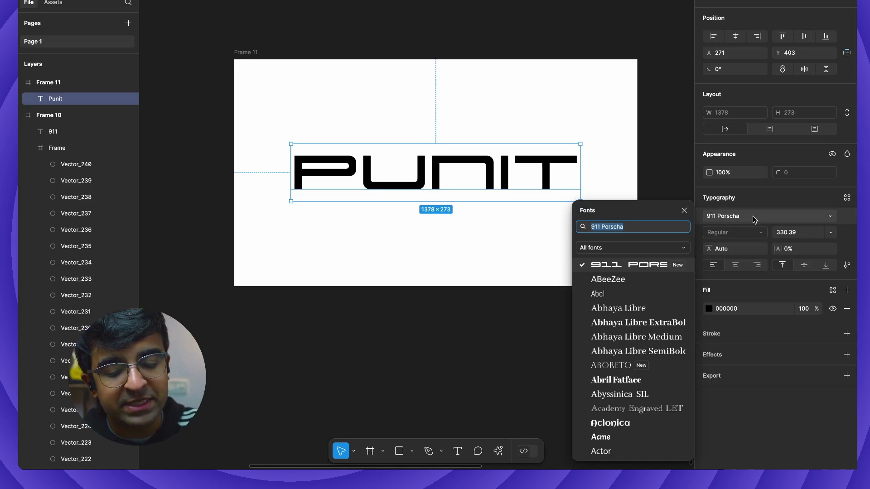
type("impa")
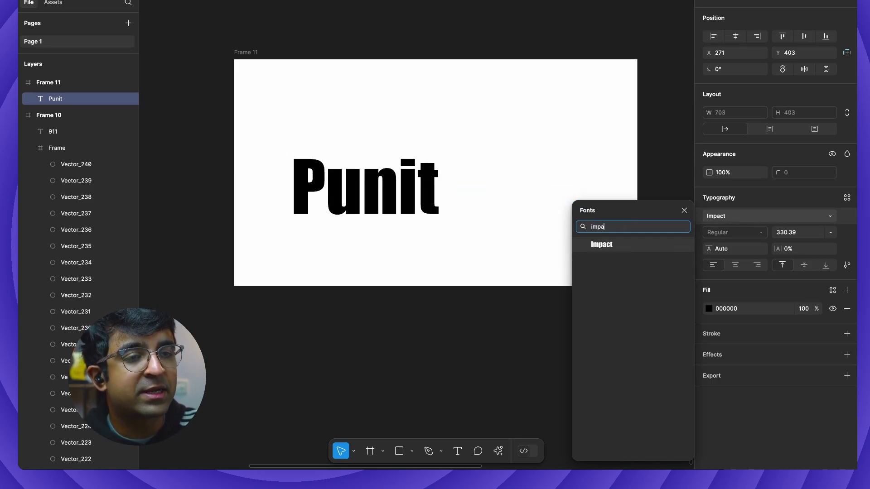
key("Escape")
double_click(401, 183)
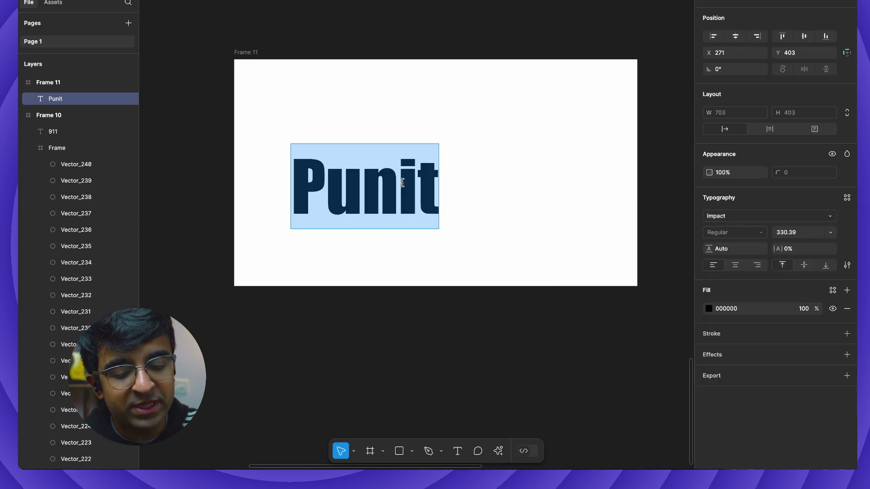
type("PUNIT")
key("Escape")
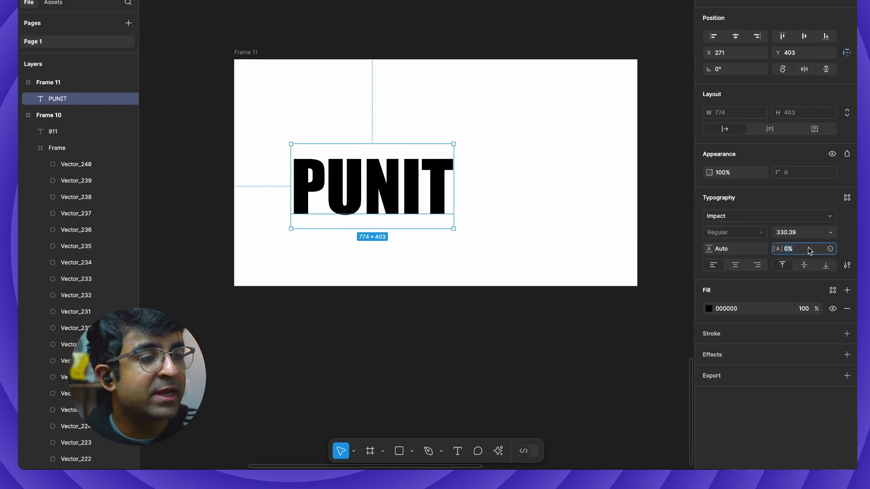
Set the name's letter spacing to 10%, then scale it to about 1253 × 558 and centre it in the white frame
type("10")
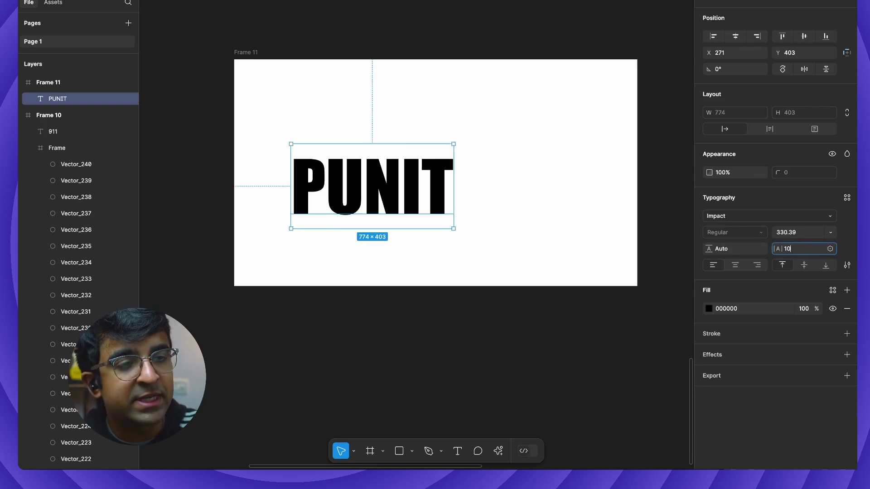
key("Return")
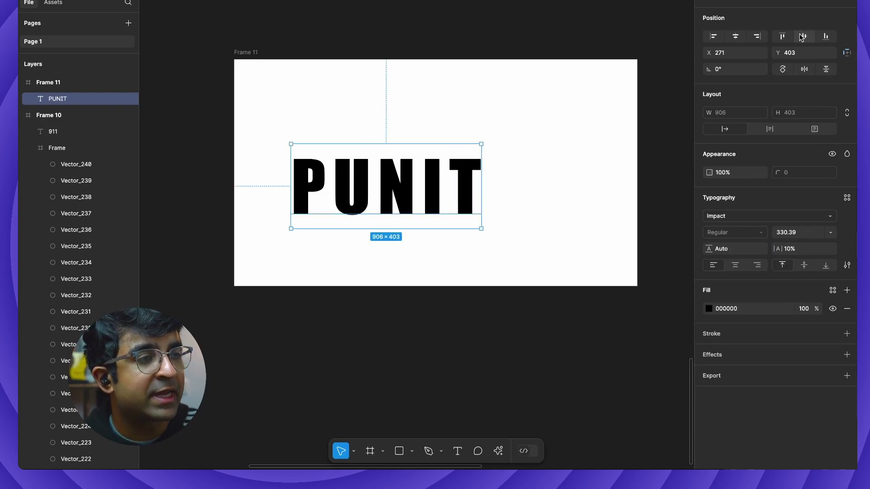
left_click_drag(468, 179, 520, 170)
key("k")
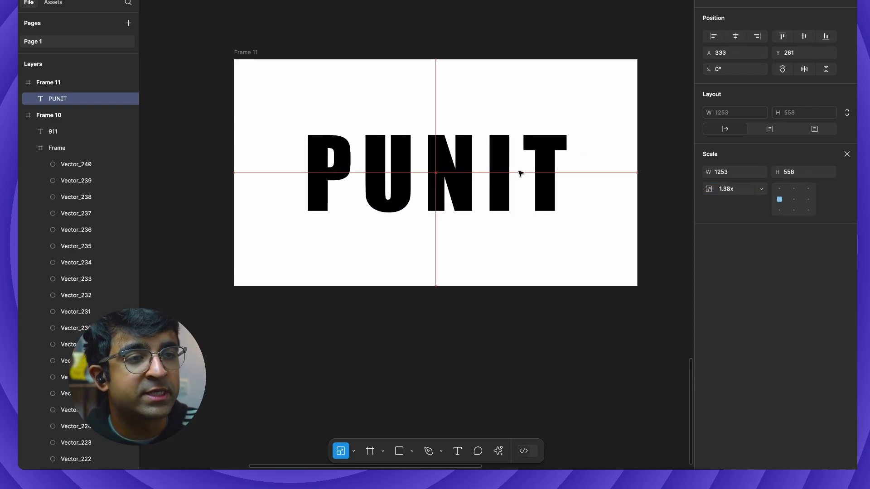
left_click(846, 154)
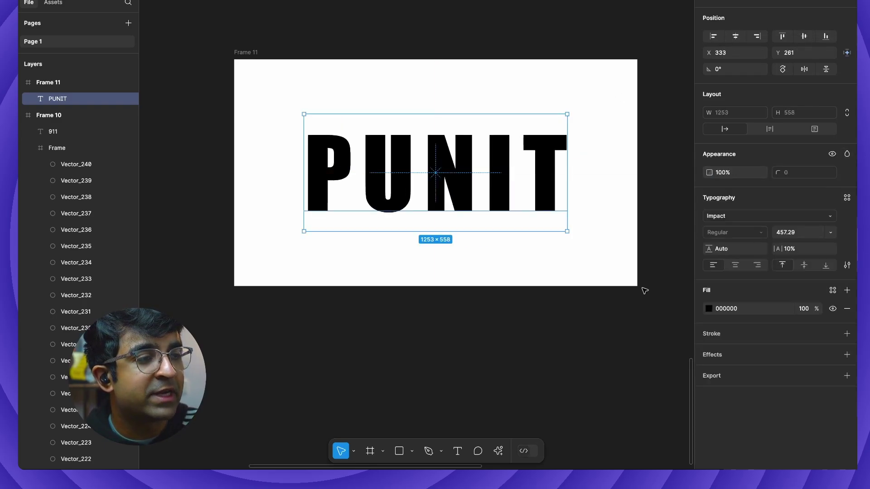
Fill the name text with a linear gradient running from purple at the top to blue-violet at the bottom
left_click(709, 309)
left_click(596, 201)
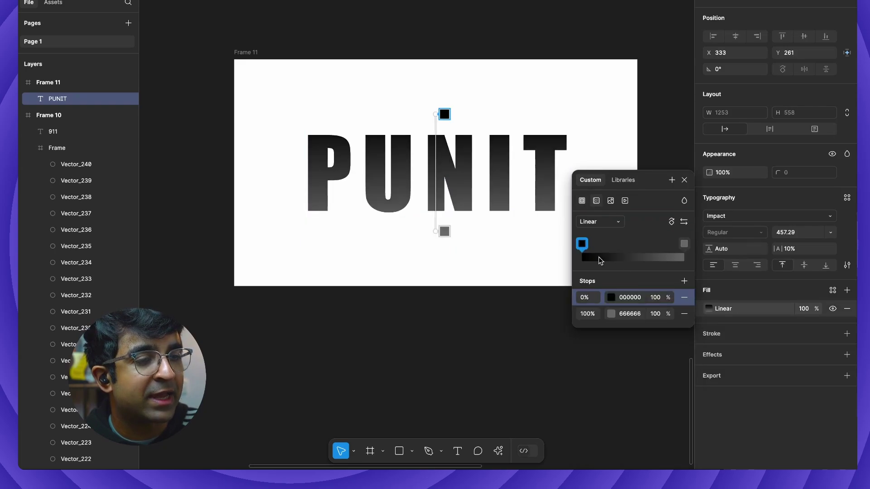
left_click(611, 314)
key("Escape")
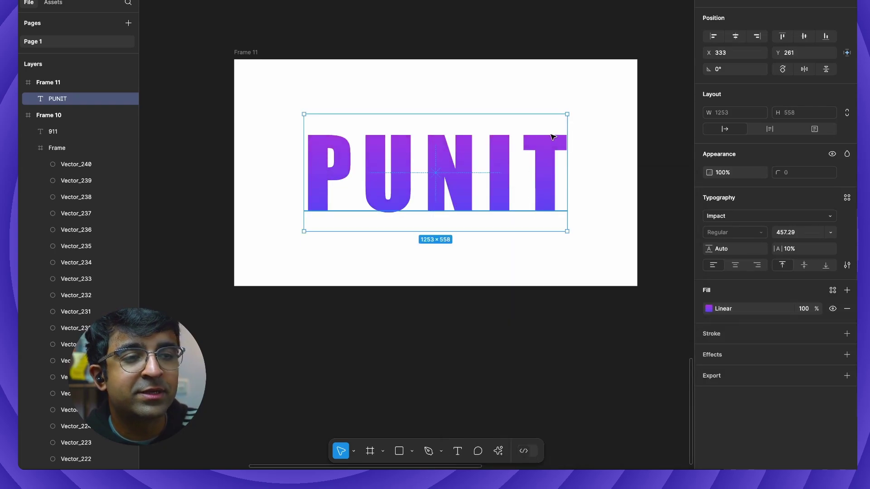
key("Escape")
left_click_drag(571, 96, 489, 117)
Run the Pointillism plugin on the gradient name text and move its window clear of the frame
left_click(421, 175)
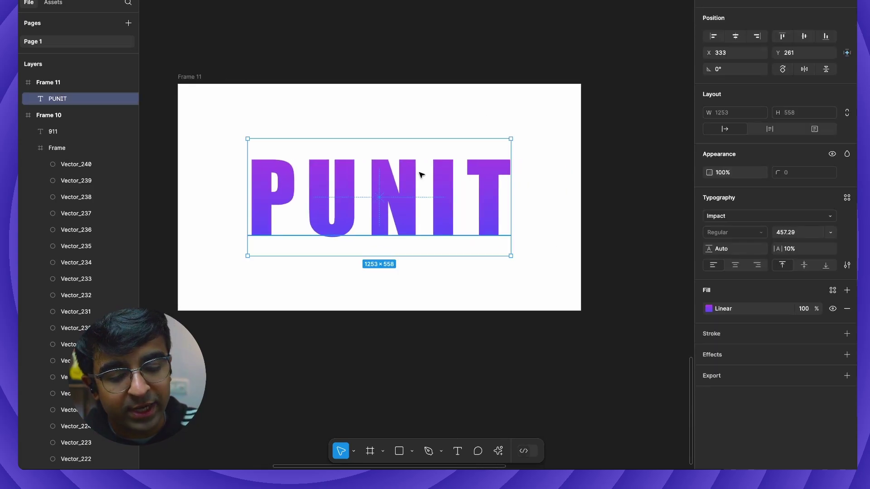
left_click(497, 451)
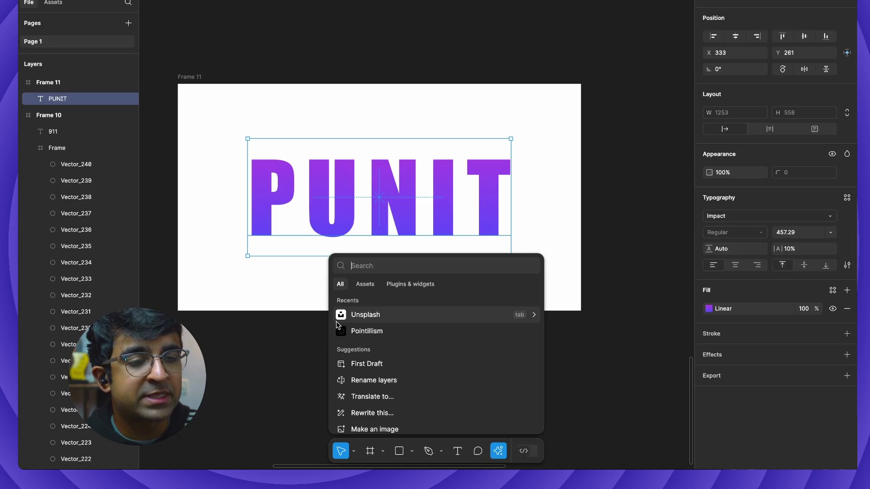
left_click(358, 332)
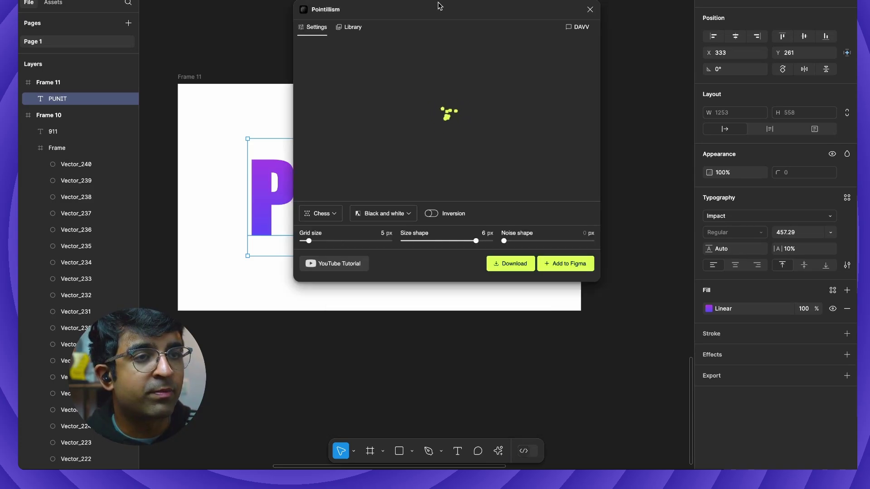
left_click_drag(437, 4, 587, 3)
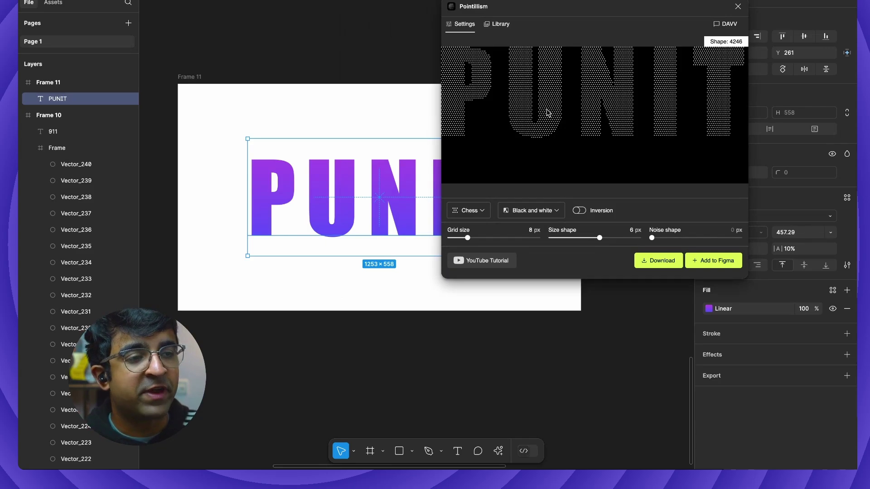
Set the Pointillism colour mode to Color, with a grid size of 20 px and a shape size of 11 px
left_click(547, 211)
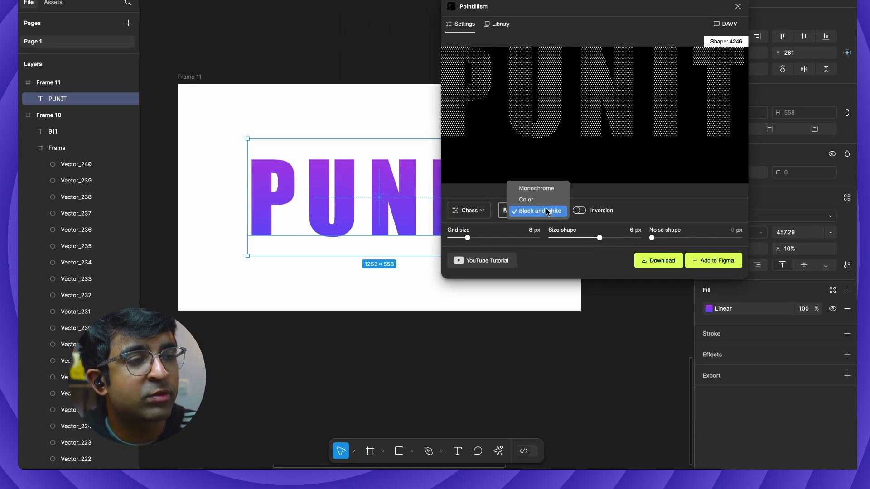
left_click(541, 196)
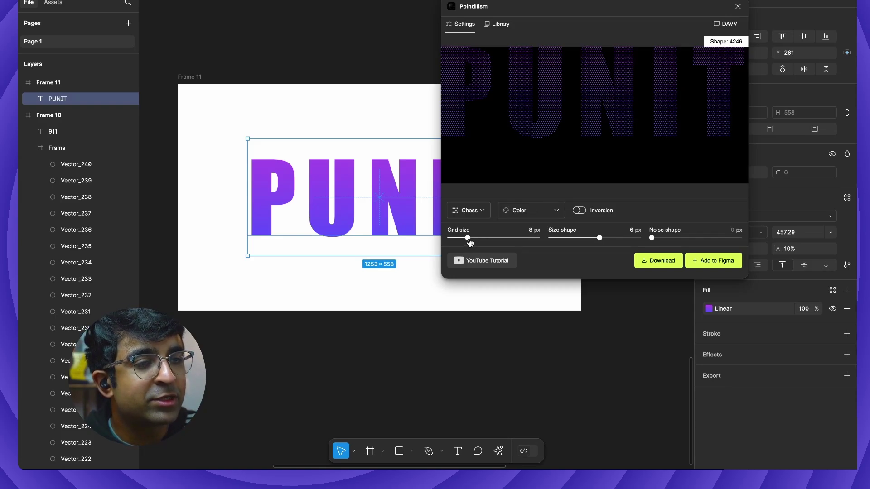
left_click_drag(467, 239, 528, 238)
left_click(533, 238)
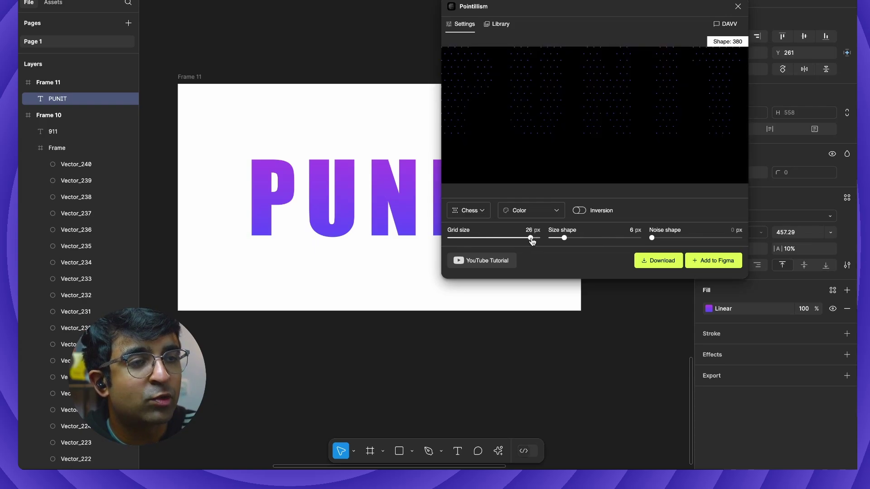
left_click_drag(562, 240, 588, 245)
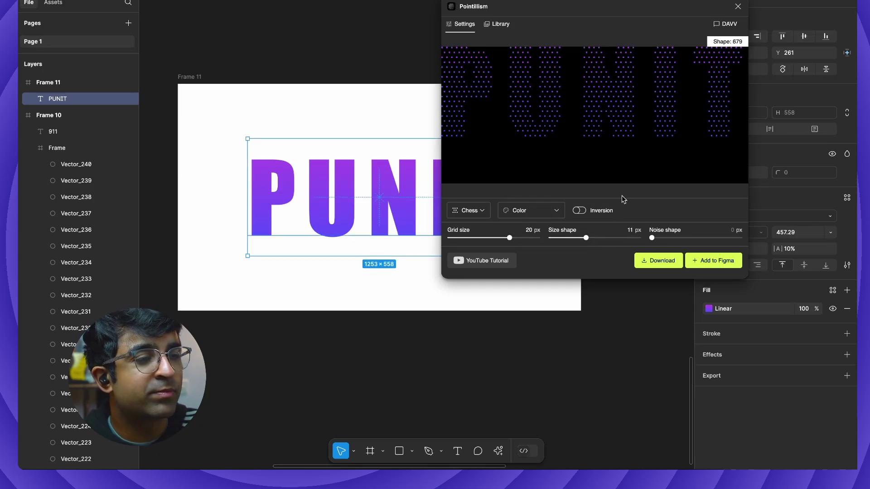
Add the dotted name to the Figma canvas and move its frame down beside the white name frame
left_click(710, 262)
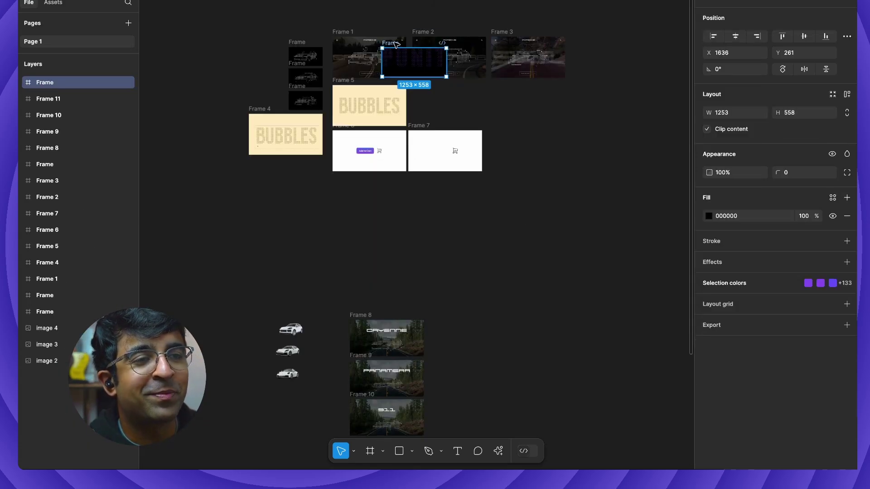
left_click_drag(396, 44, 458, 403)
scroll(454, 390, "down", 5)
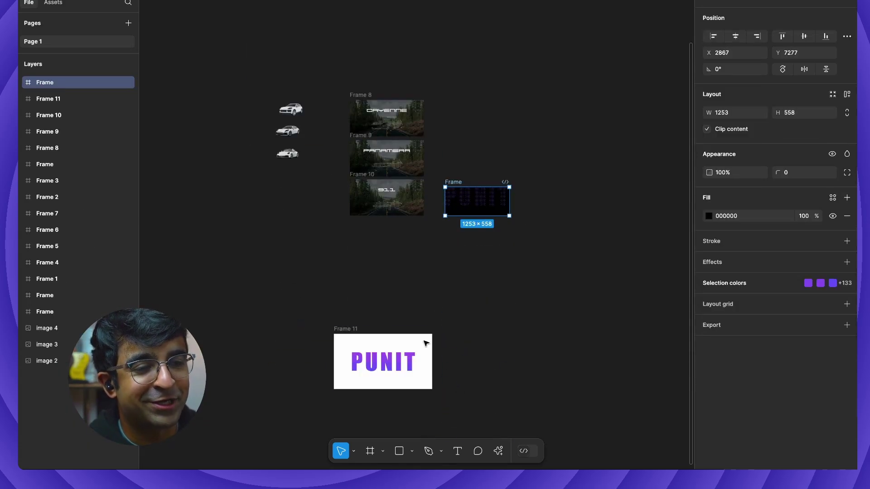
scroll(377, 326, "up", 5)
left_click_drag(566, 40, 559, 319)
scroll(421, 321, "down", 3)
Replace the gradient text in the white frame with the dotted name frame and hide that frame's black fill
left_click(421, 320)
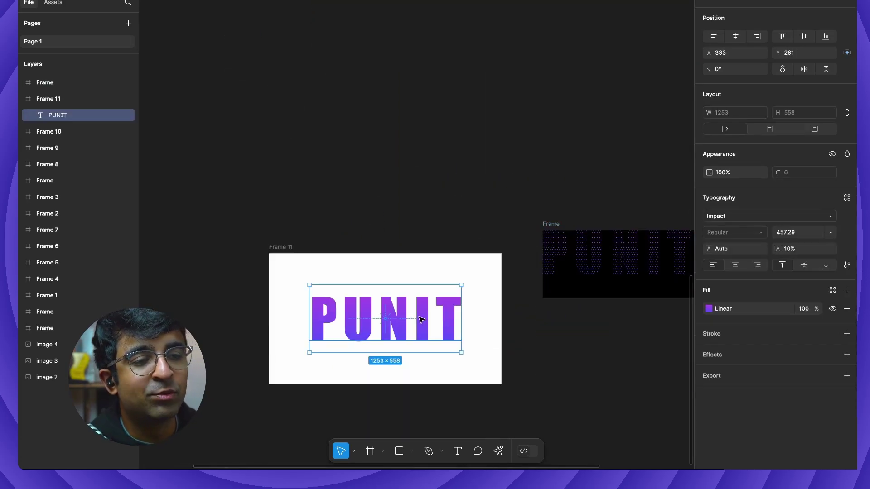
key("Delete")
left_click_drag(551, 224, 319, 280)
left_click(832, 216)
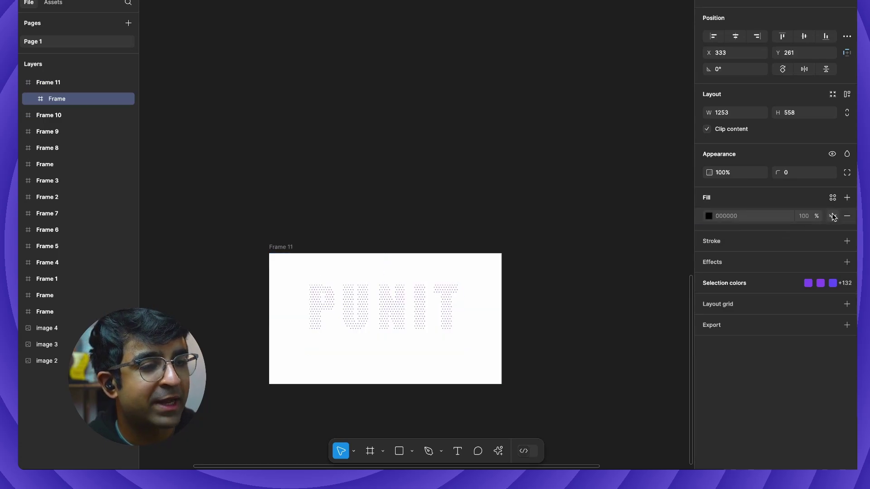
Ungroup the dotted name frame into loose dots and centre them all in the white frame
scroll(329, 314, "up", 5)
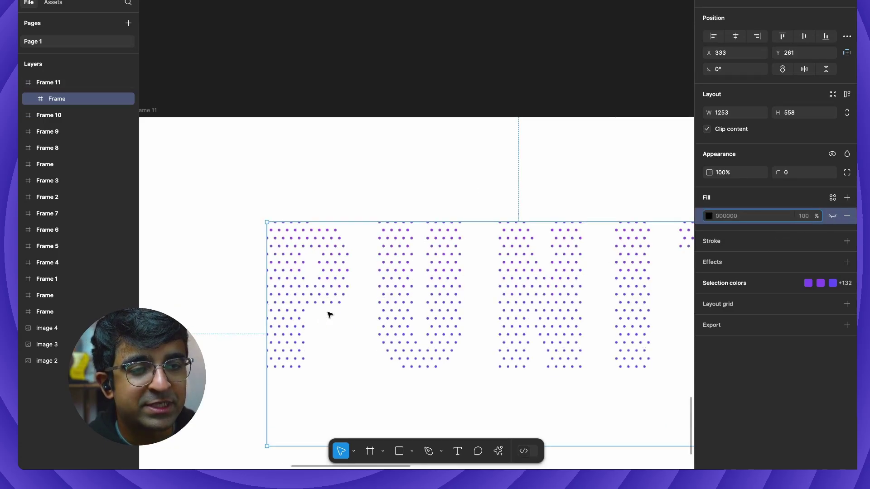
scroll(333, 270, "down", 5)
scroll(297, 274, "up", 3)
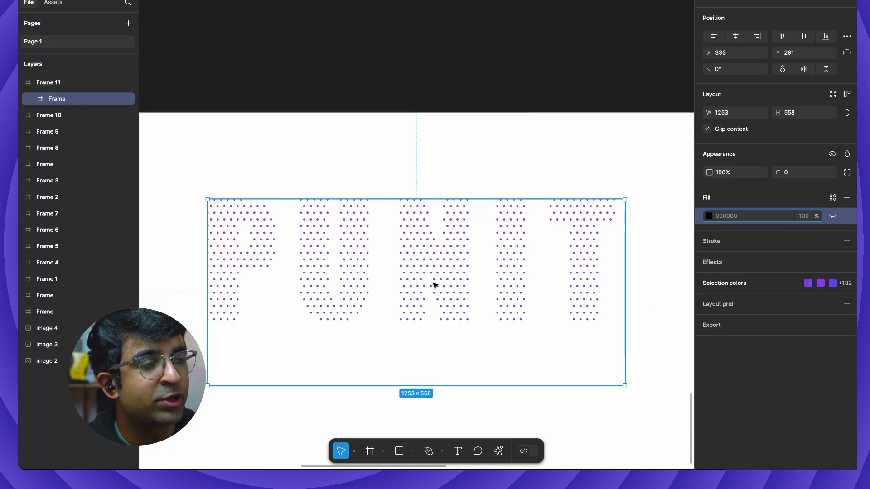
scroll(426, 285, "down", 2)
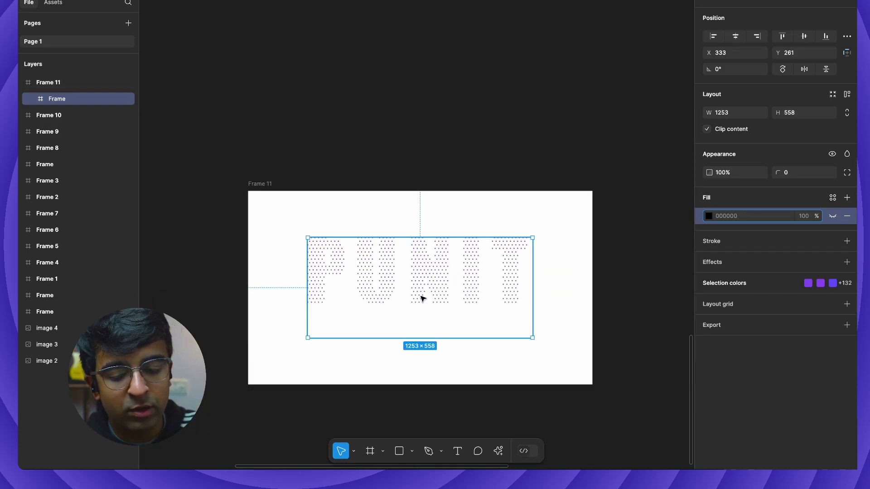
key("shift+g")
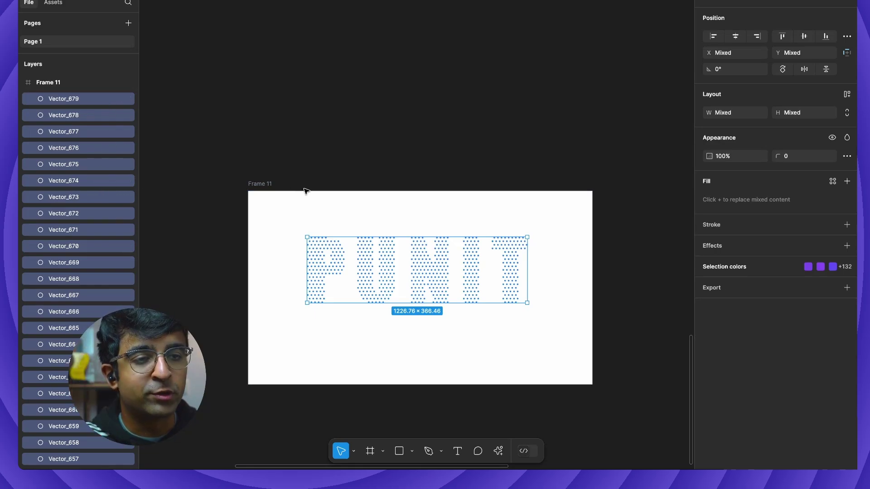
mouse_move(347, 266)
left_mouse_down()
mouse_move(356, 285)
mouse_move(349, 280)
left_mouse_up()
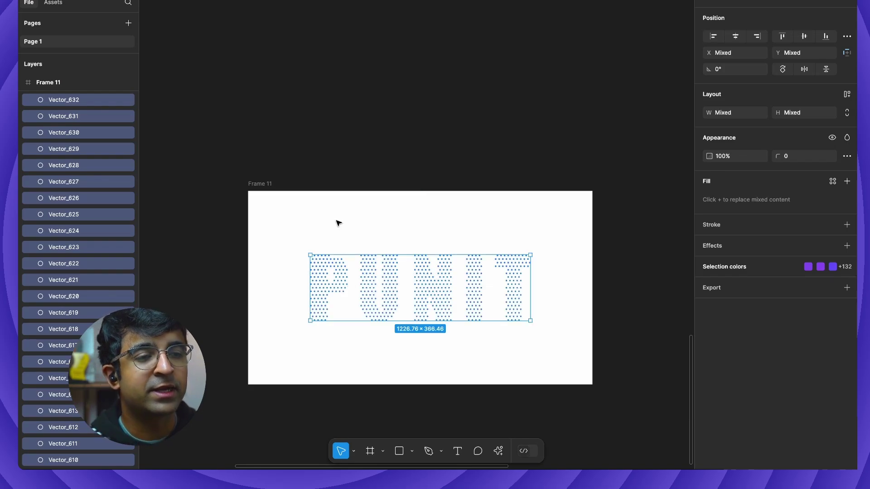
Combine all the selected dots into one component set and check its variants in the layer list
scroll(337, 222, "down", 2)
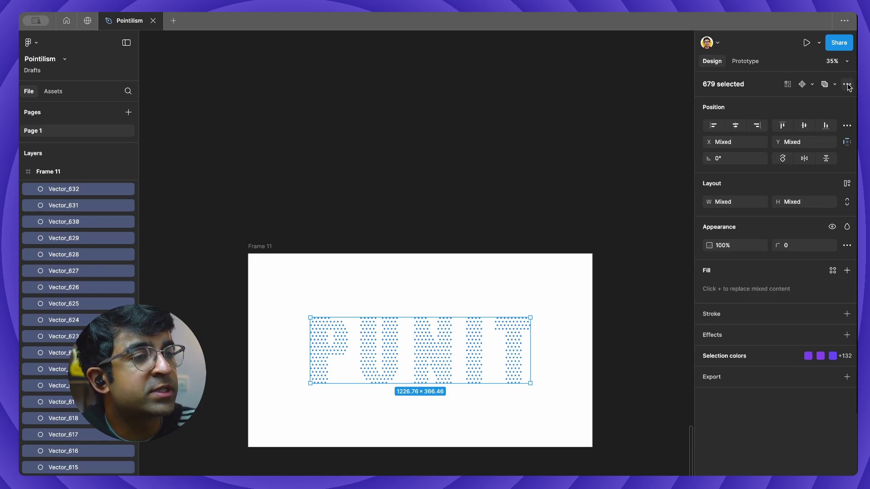
left_click(812, 84)
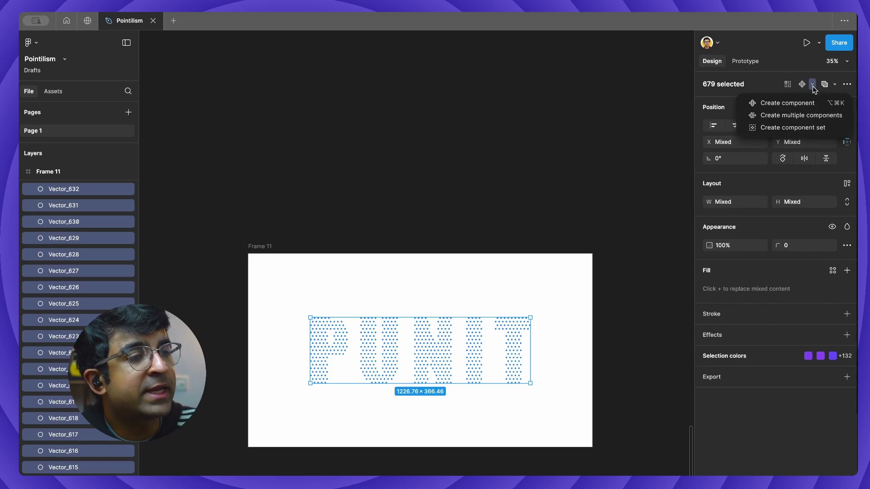
left_click(793, 129)
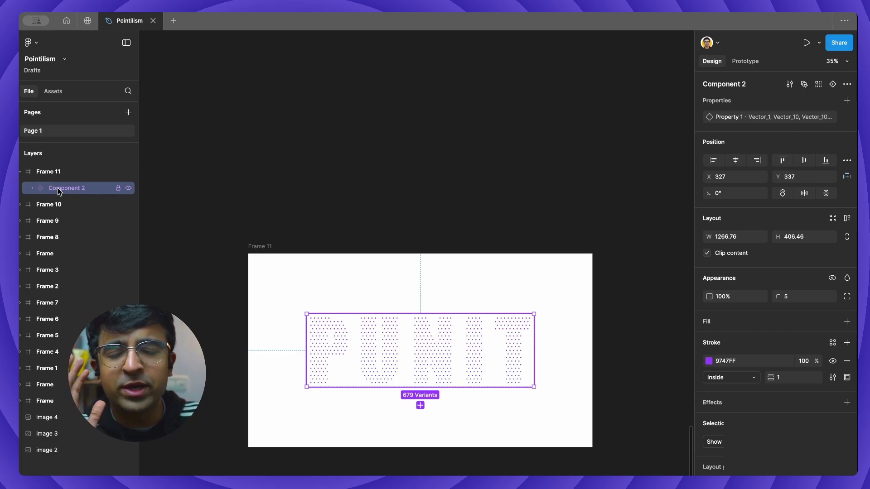
left_click(32, 188)
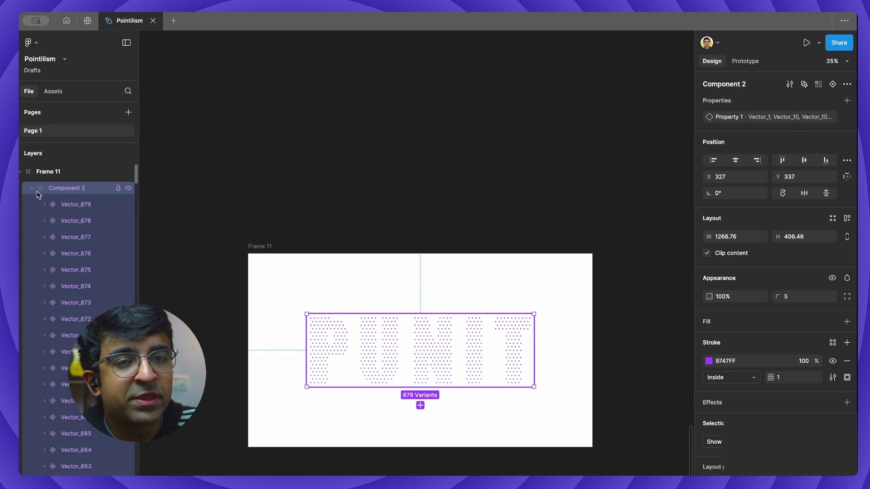
left_click(33, 188)
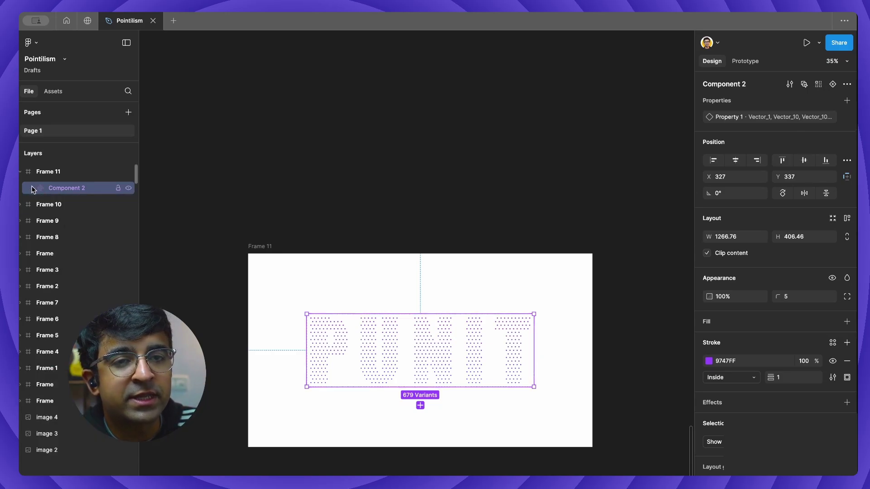
Duplicate the dot at the base of the P, extend the component set's height to 616, and move the copy to about X 34, Y 467
double_click(325, 383)
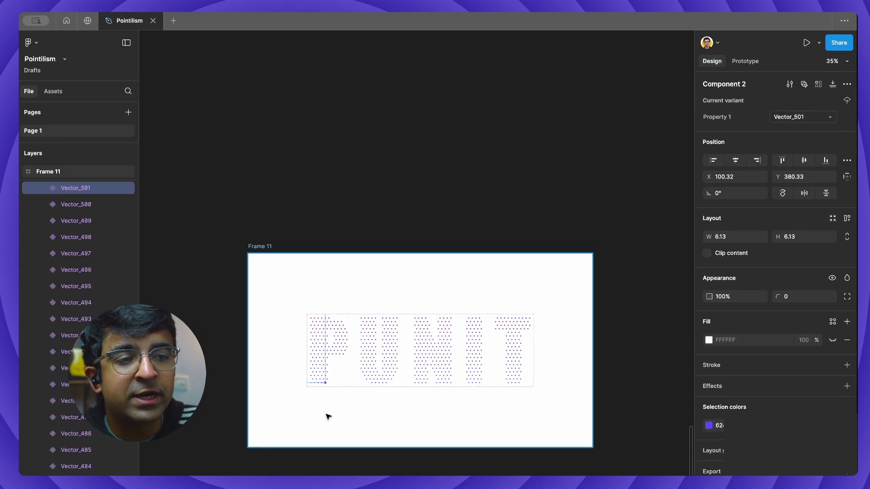
key("ctrl+d")
scroll(329, 415, "up", 5)
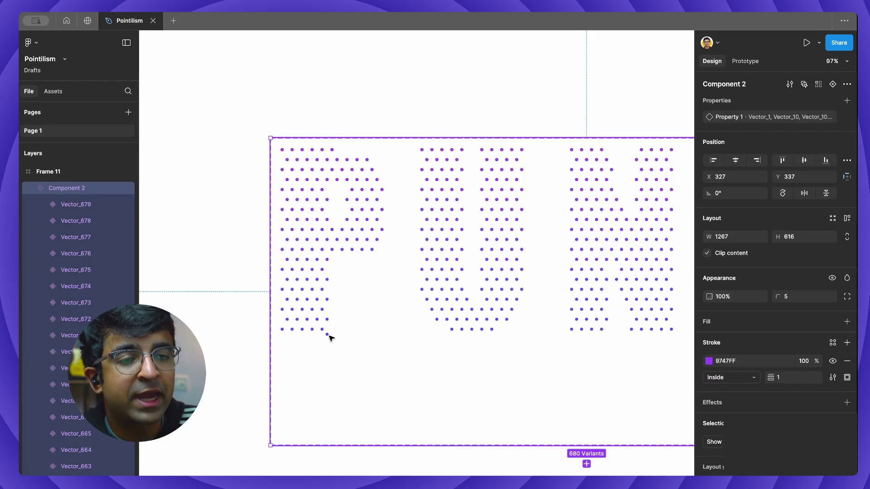
left_click_drag(330, 335, 289, 374)
key("ctrl+r")
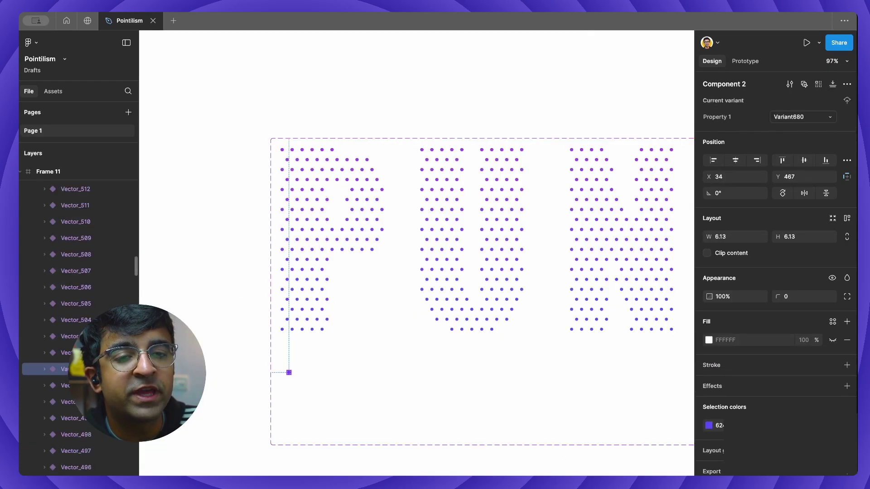
type("Pro")
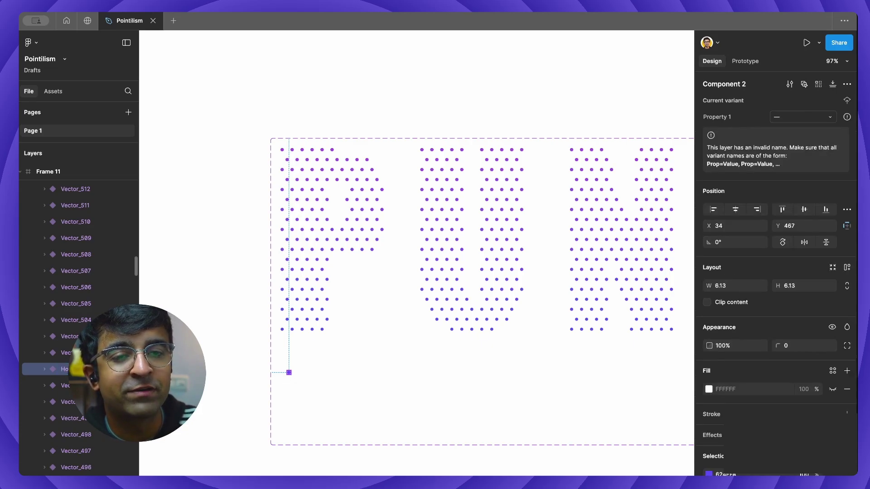
key("Escape")
Scale the extra dot variant below the P proportionally to 19 × 19
scroll(291, 369, "up", 5)
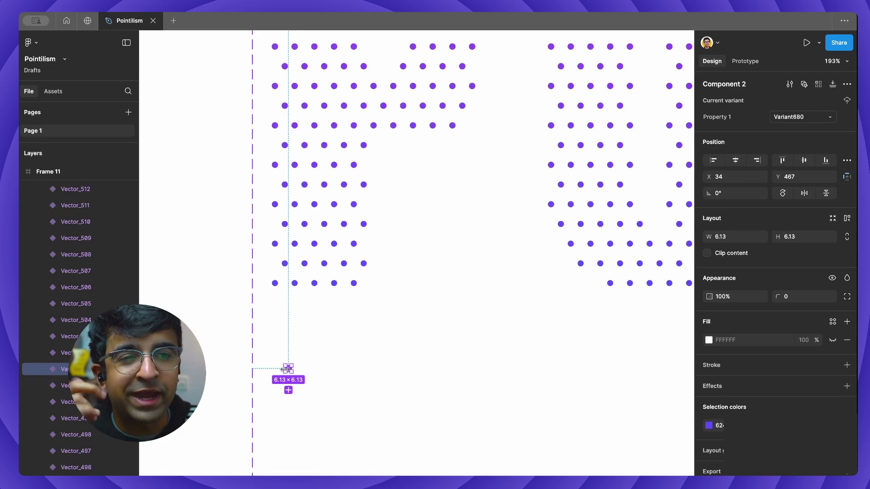
key("k")
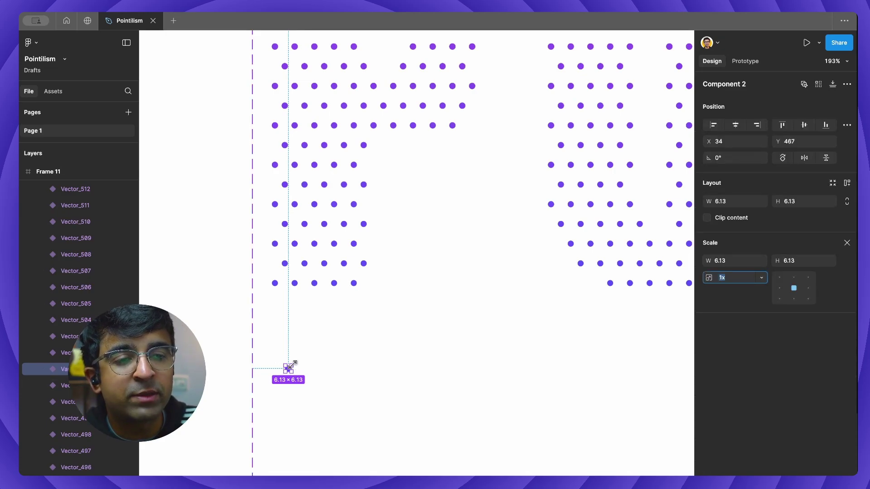
left_click_drag(291, 364, 303, 360)
scroll(304, 360, "down", 3)
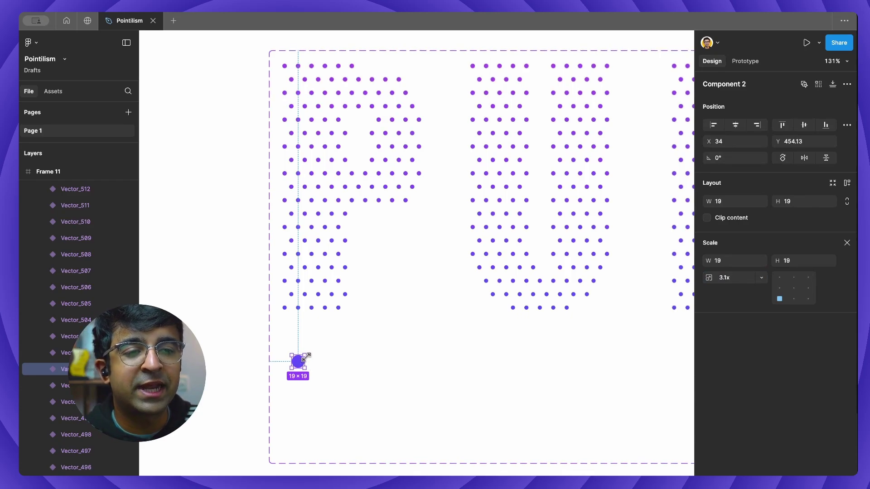
scroll(314, 310, "down", 3)
left_click(314, 309)
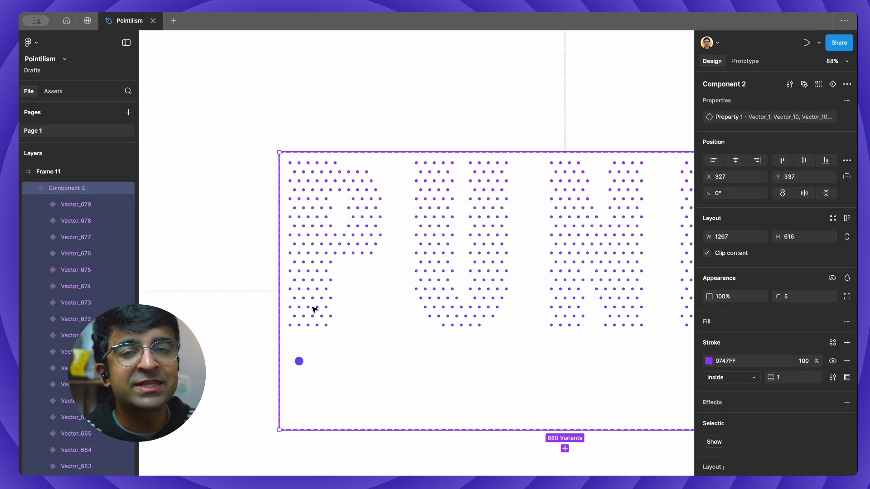
Select every dot variant in the component set, apply auto layout to them, and check a few dots in the P
scroll(314, 309, "up", 2)
scroll(295, 342, "right", 4)
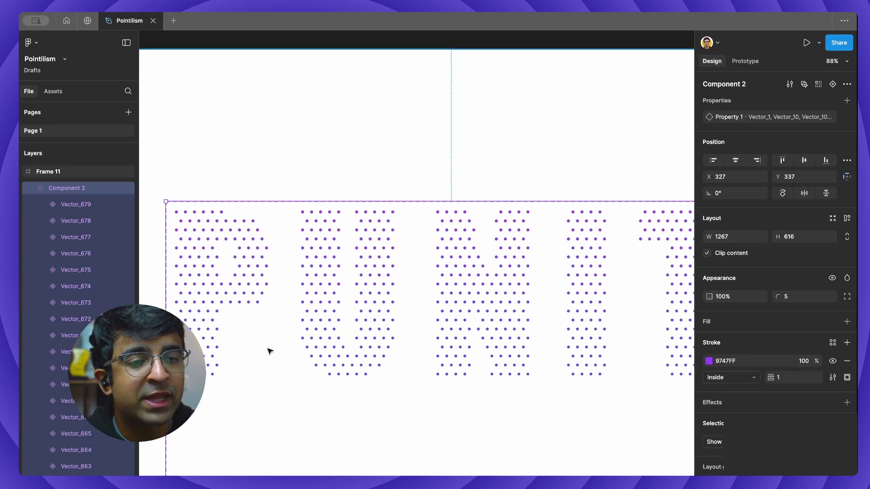
scroll(268, 350, "down", 2)
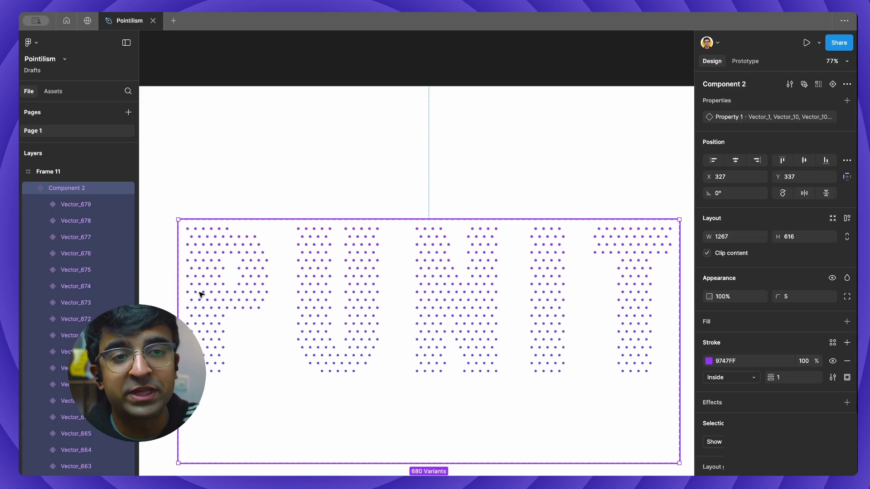
left_click(80, 204)
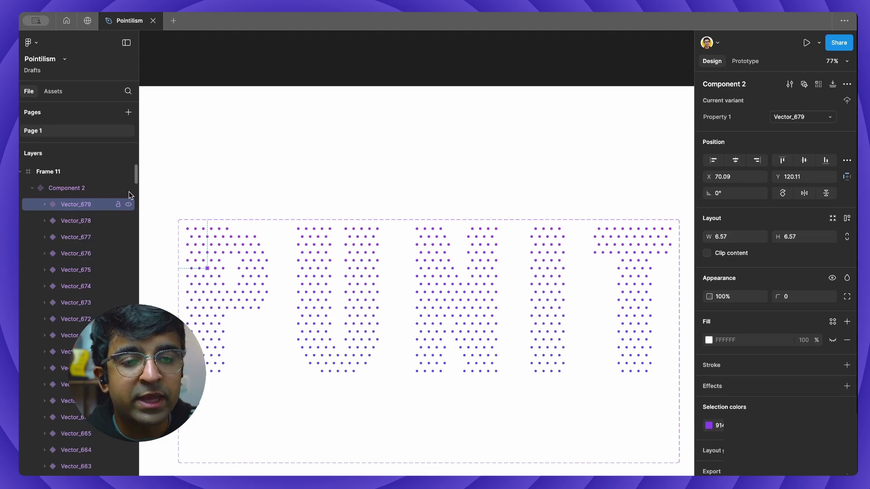
left_click_drag(136, 179, 136, 442)
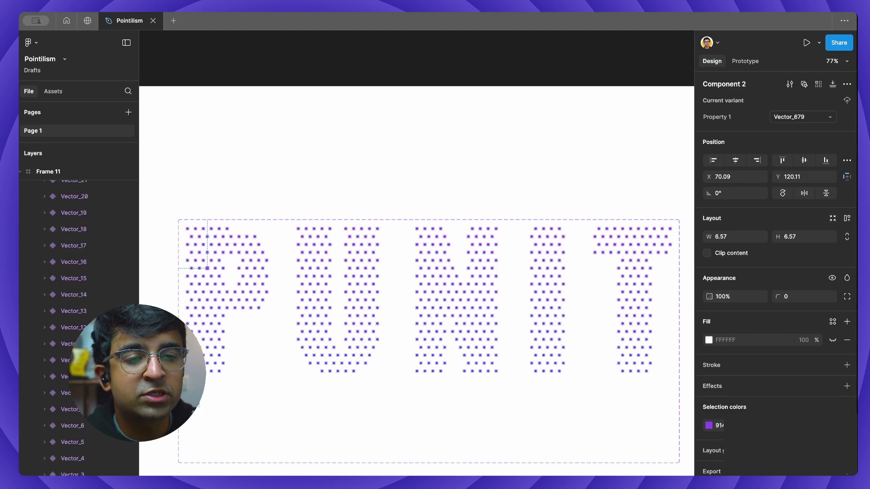
key("ctrl+a")
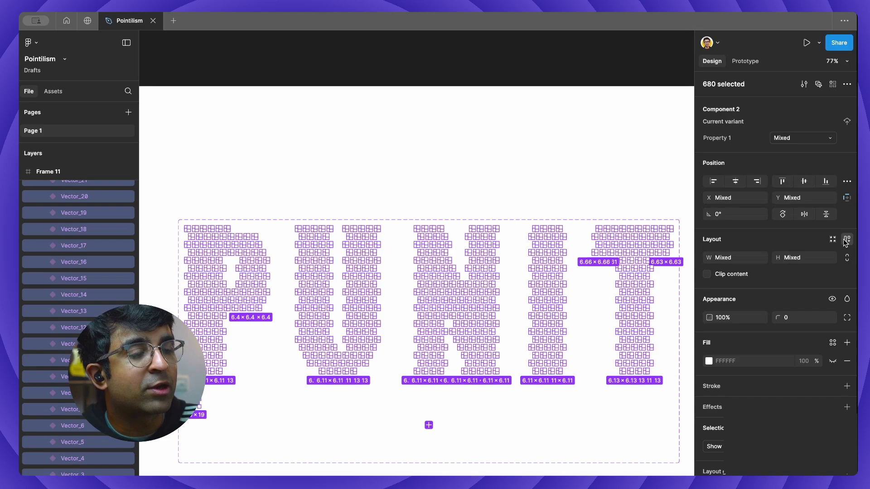
left_click(219, 293)
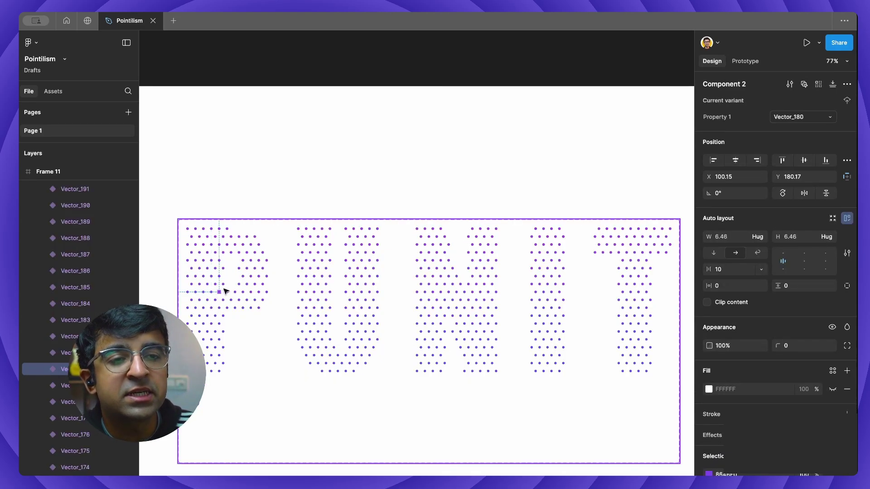
left_click(222, 283)
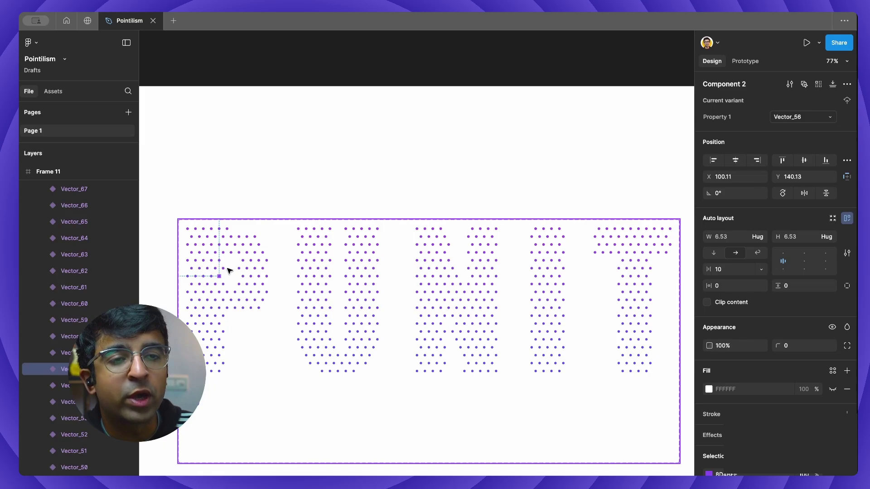
left_click(223, 268)
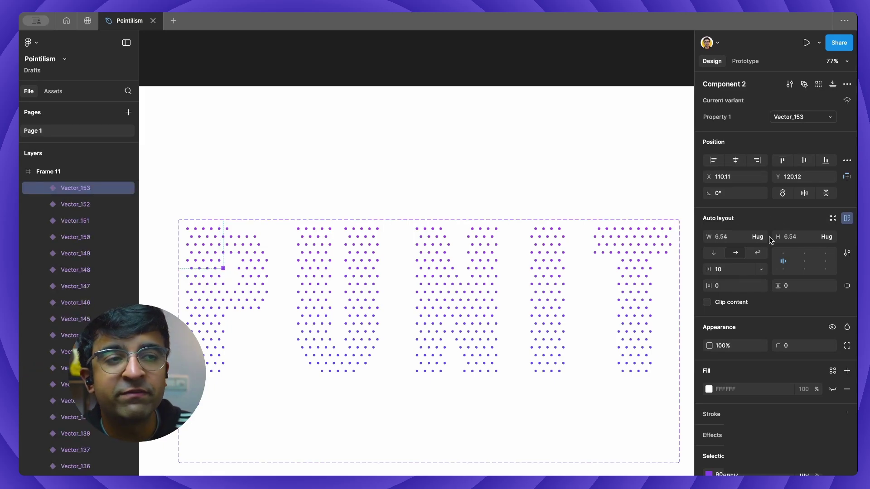
left_click(353, 162)
Select all matching dot variants and set both their horizontal and vertical auto layout padding to 24
left_click(202, 250)
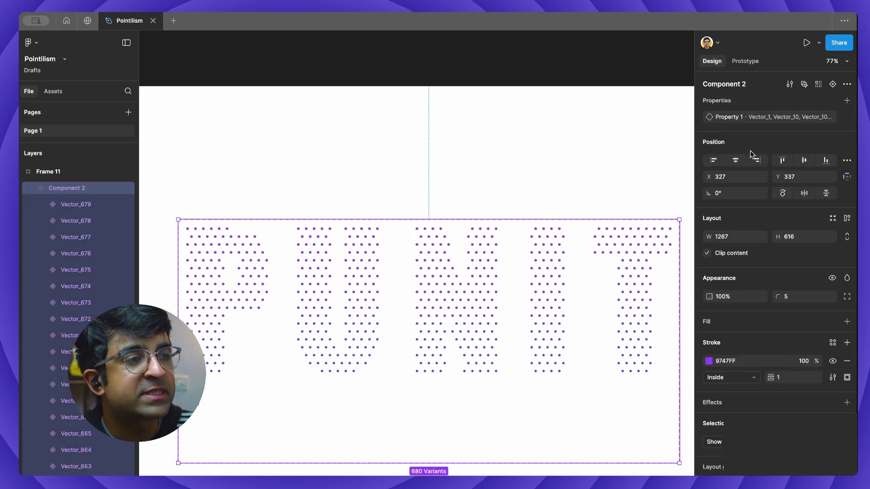
left_click(804, 85)
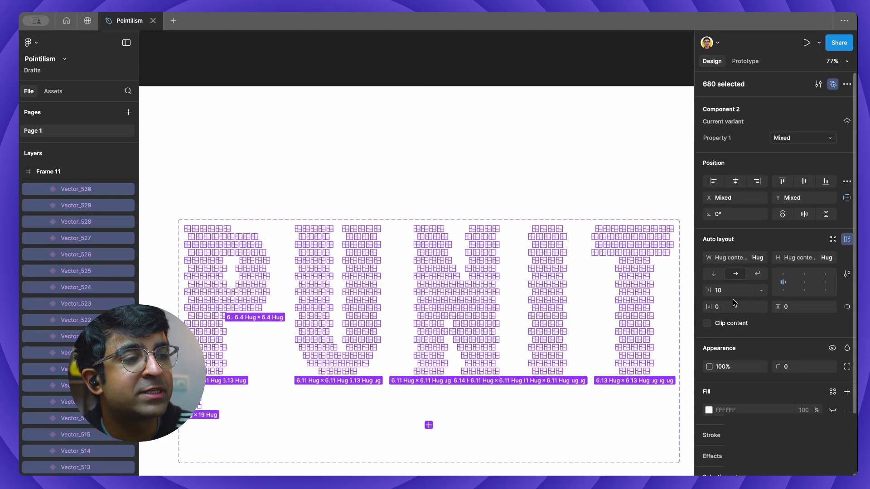
left_click(735, 308)
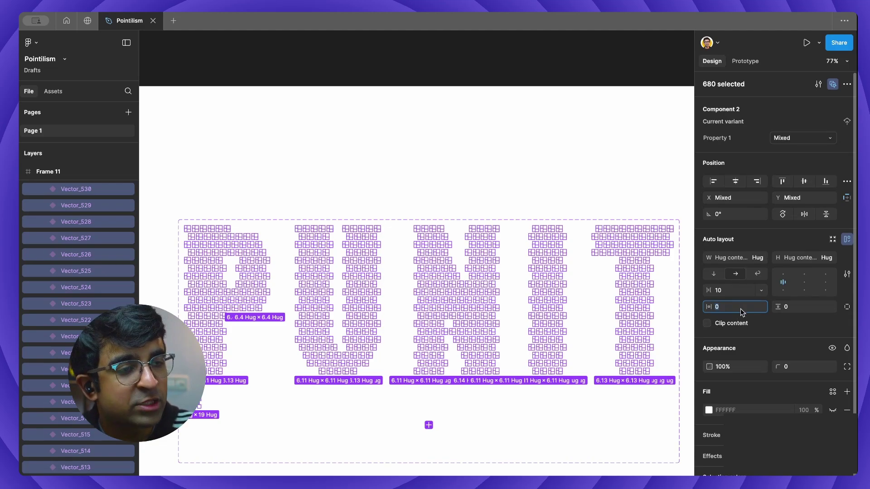
type("24")
left_click(795, 307)
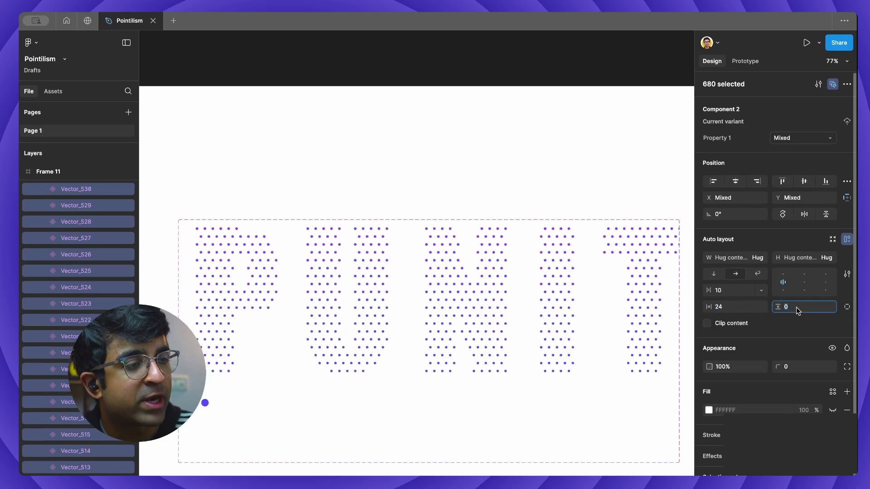
type("24")
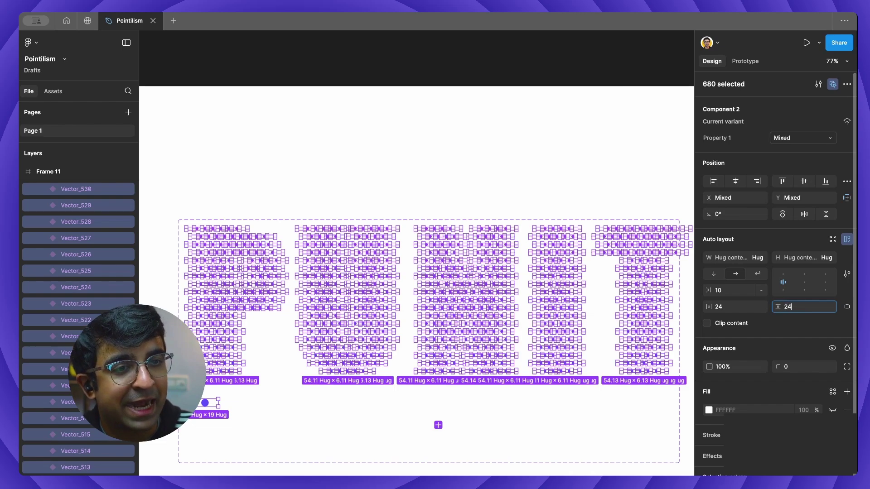
key("Return")
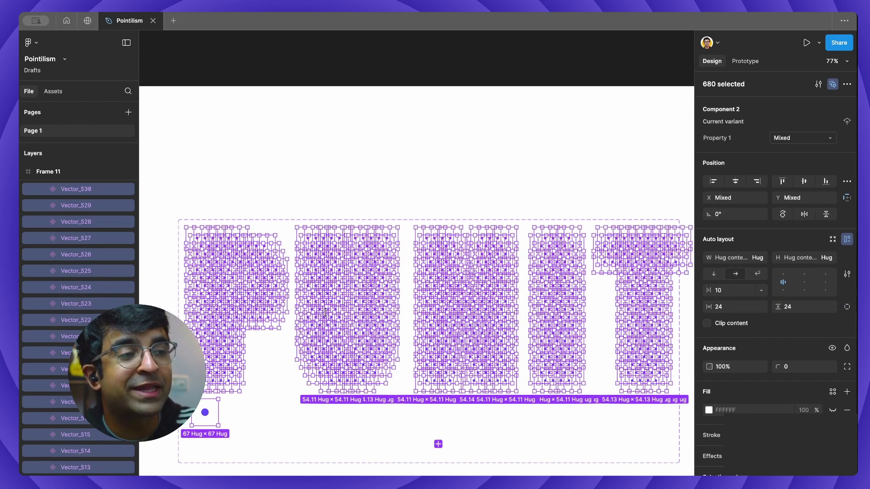
Widen the component set to 1295 and check the padded area around one dot in the P
key("Escape")
left_click_drag(679, 349, 655, 344)
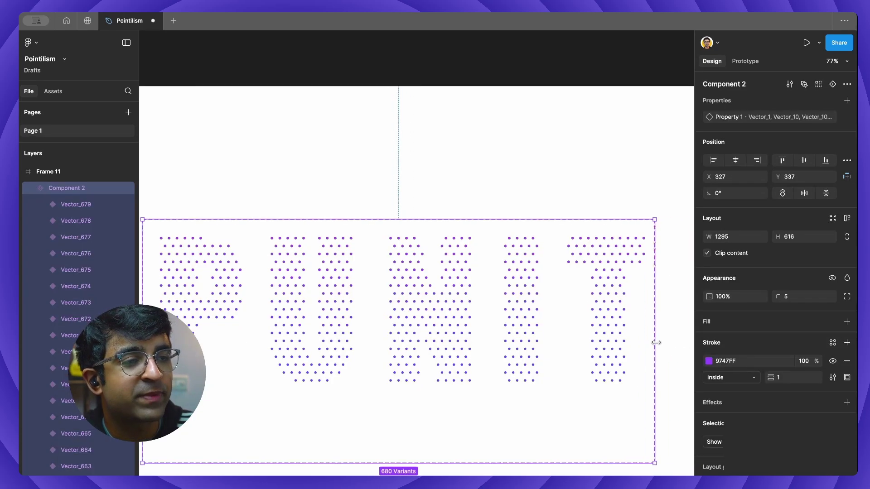
left_click(407, 188)
scroll(407, 187, "down", 2)
left_click(289, 278)
double_click(289, 274)
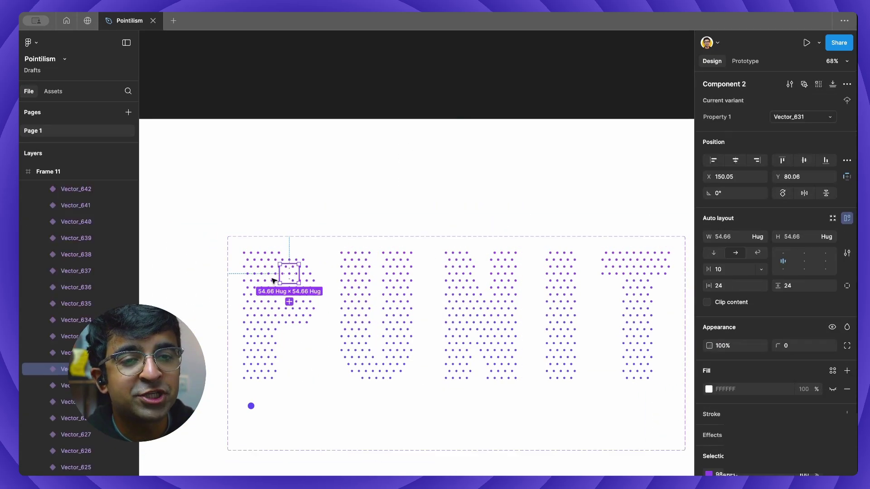
Select all the small dot variants in the component set, leaving out the enlarged dot below the P
scroll(57, 290, "up", 10)
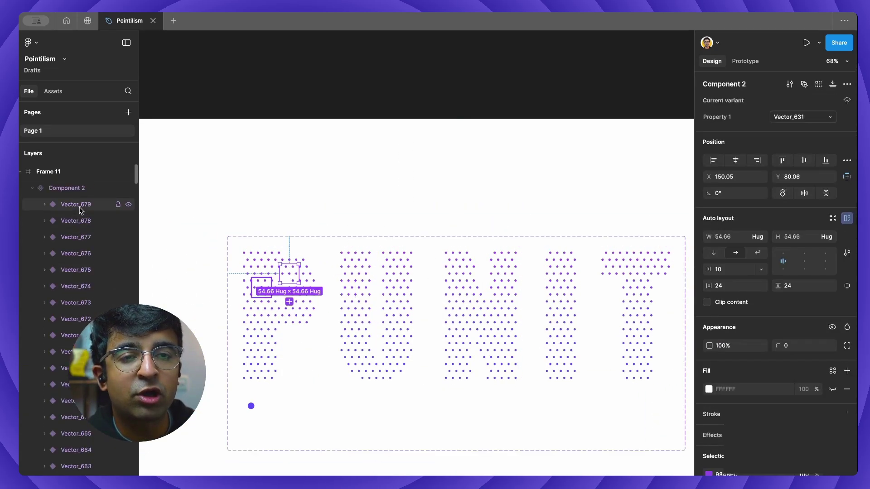
left_click(80, 210)
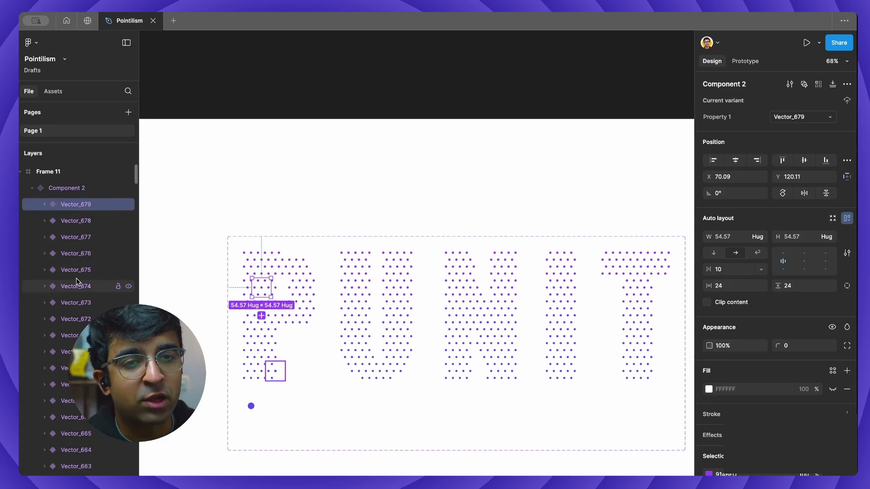
scroll(77, 281, "down", 6)
scroll(136, 204, "down", 15)
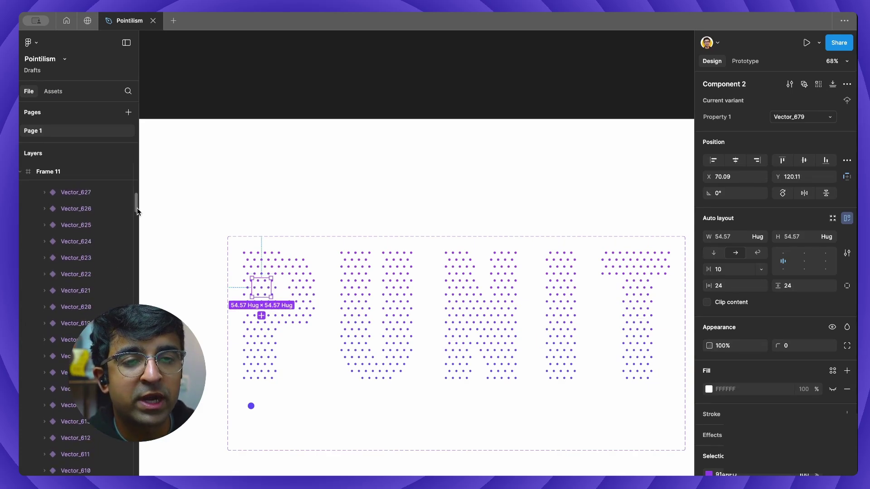
scroll(77, 317, "down", 20)
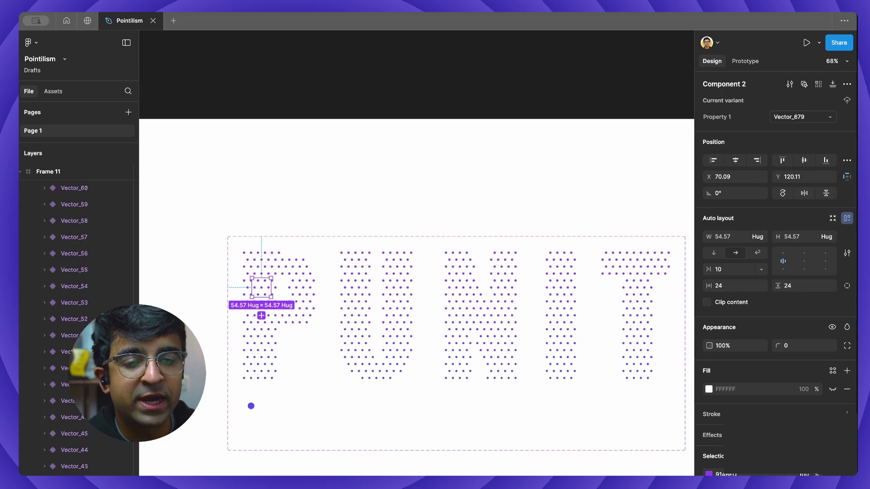
scroll(77, 317, "down", 4)
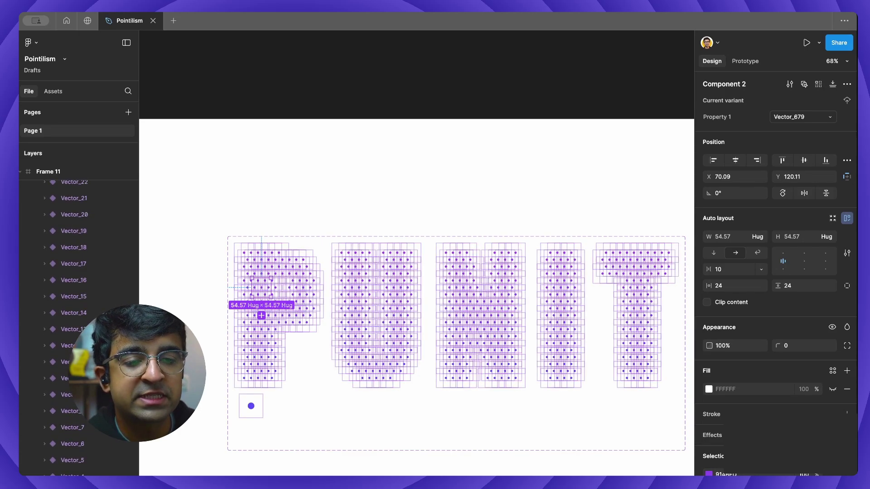
key("super+a")
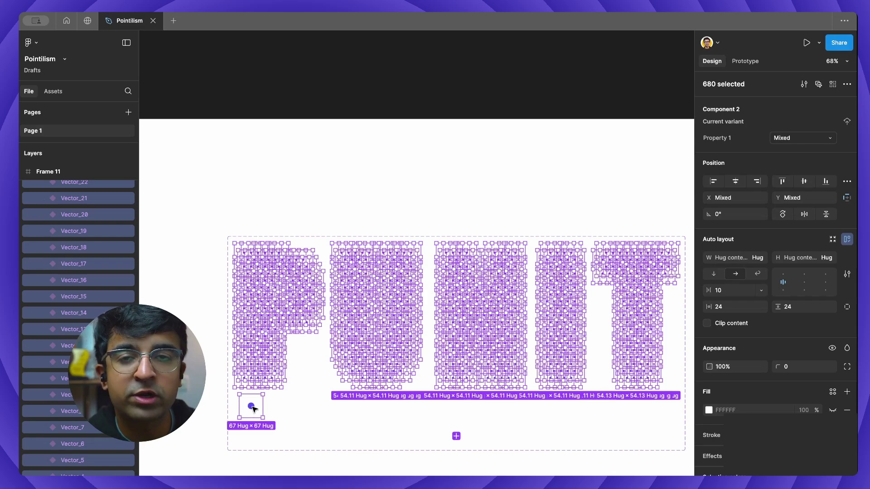
left_click(253, 408)
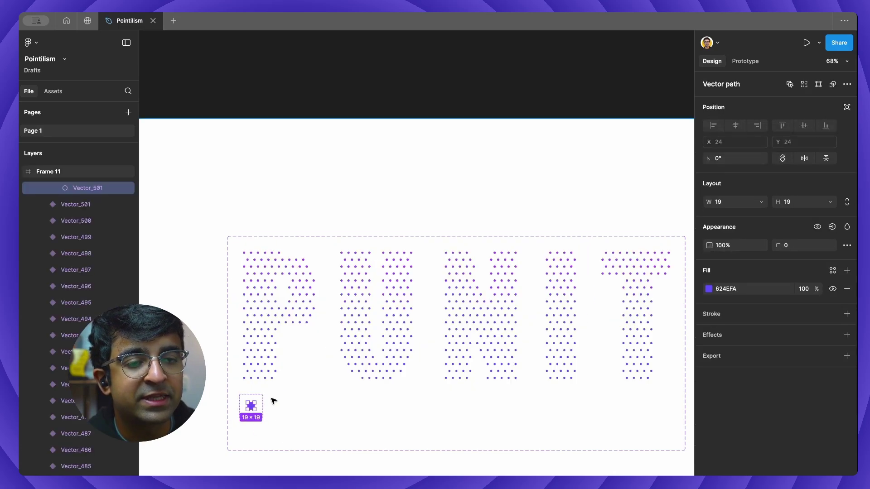
key("super+shift+a")
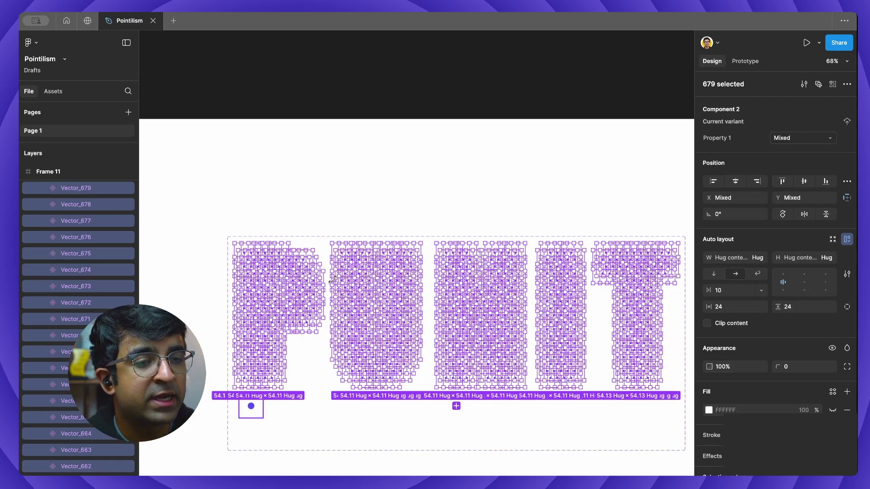
Add a prototype interaction to the selected small dot variants, triggered while hovering
left_click(745, 61)
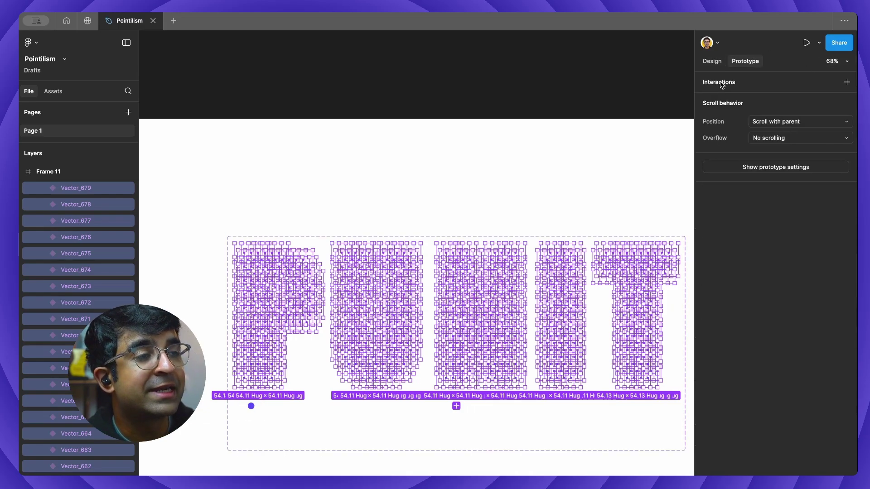
left_click(721, 84)
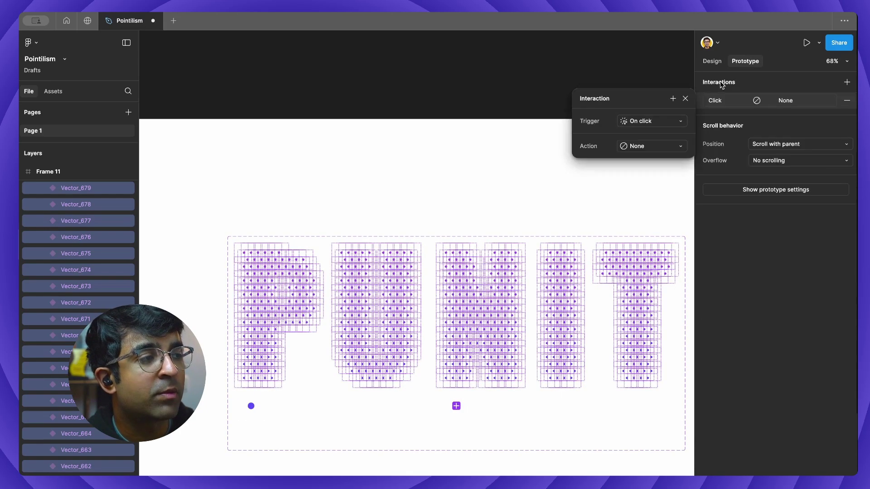
left_click(653, 121)
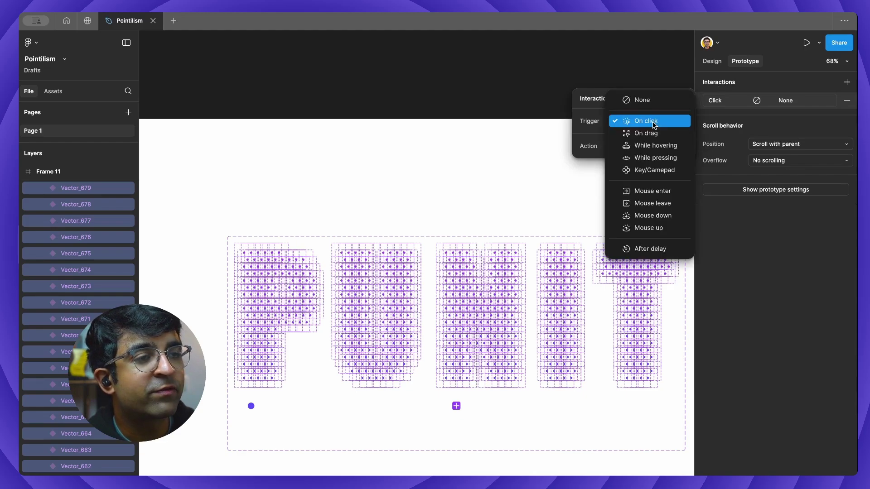
left_click(662, 146)
Set the hover interaction's action to Change to with Variant680 as the target, and close the interaction settings
left_click(650, 145)
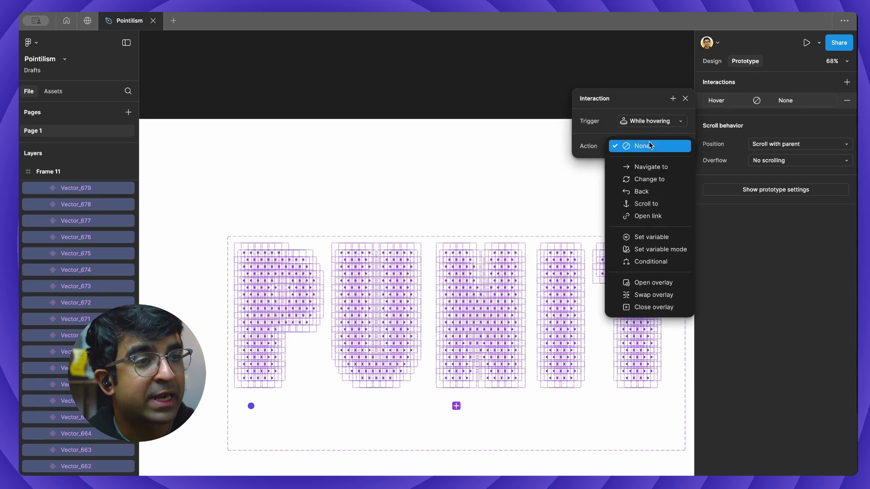
left_click(658, 180)
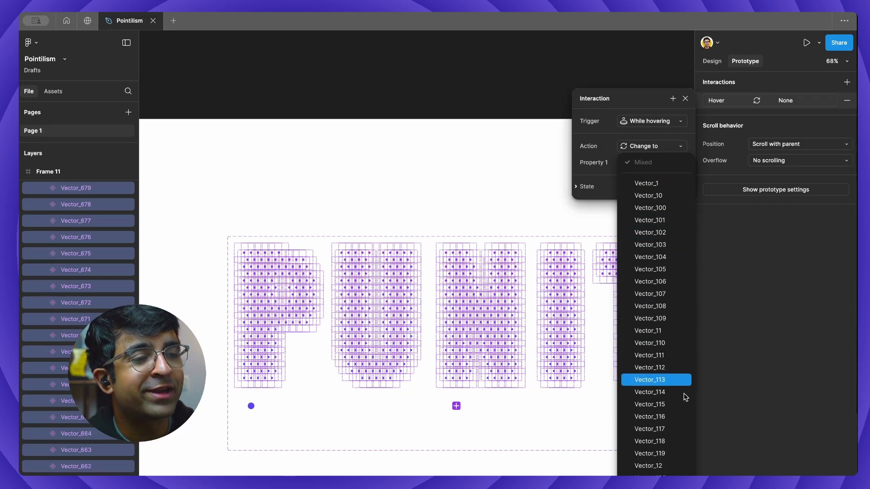
scroll(653, 441, "down", 20)
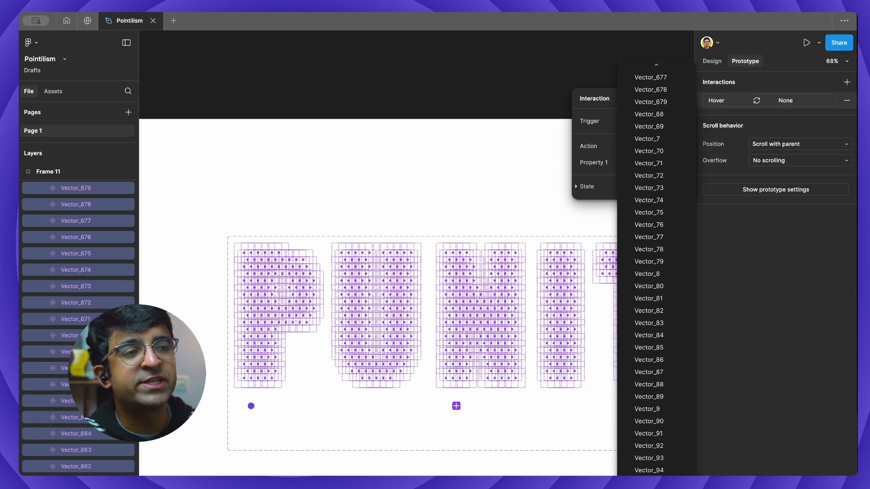
key("Return")
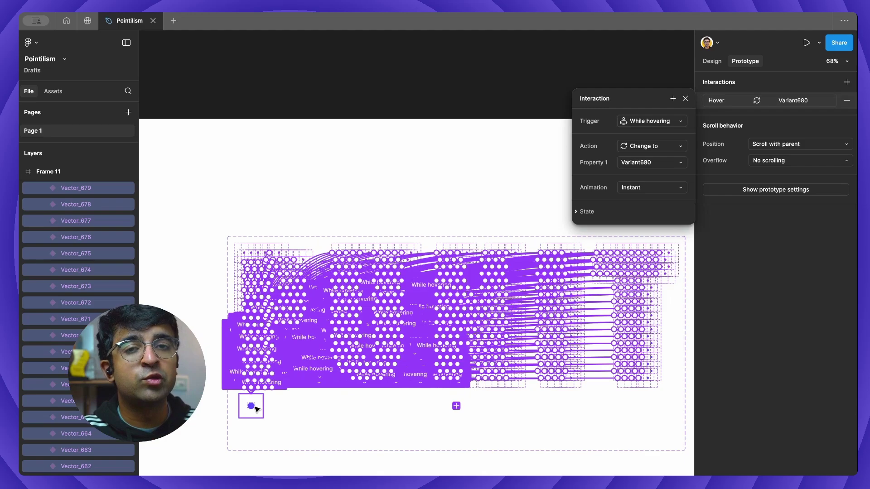
left_click(686, 100)
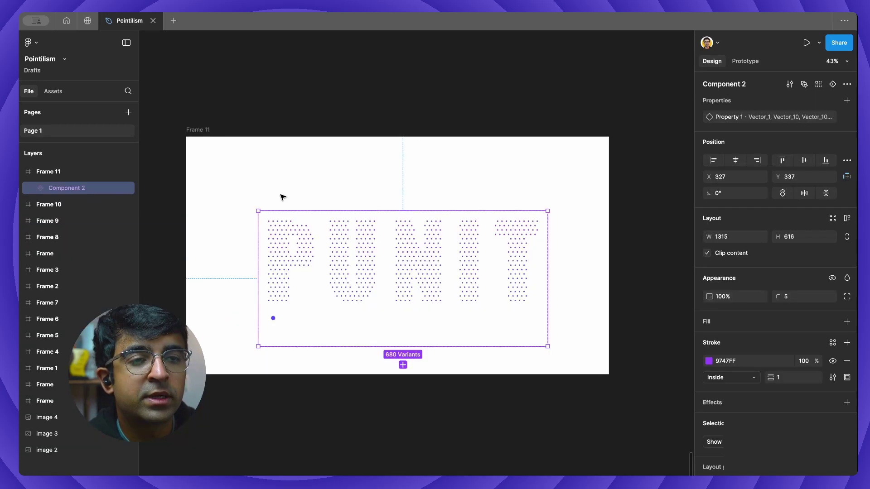
Draw a new frame of about 1460 × 977 beside the frame holding the component set
key("Escape")
left_click_drag(516, 200, 219, 181)
key("f")
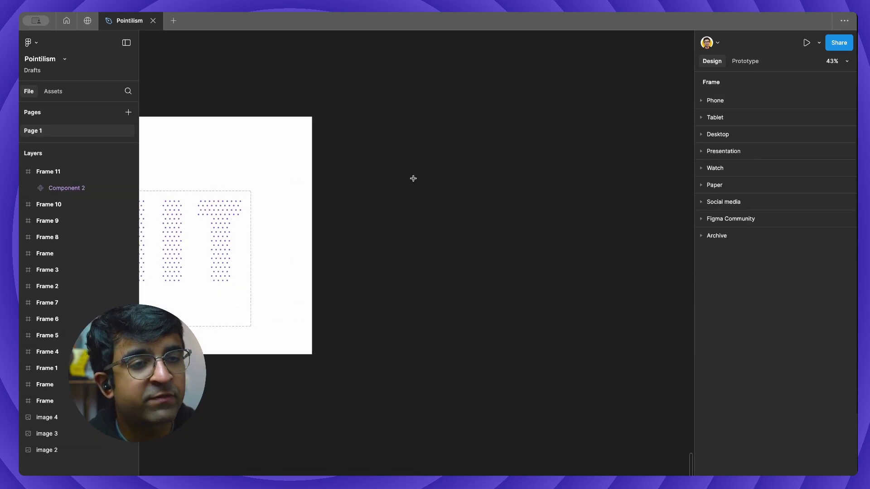
left_click_drag(363, 162, 685, 378)
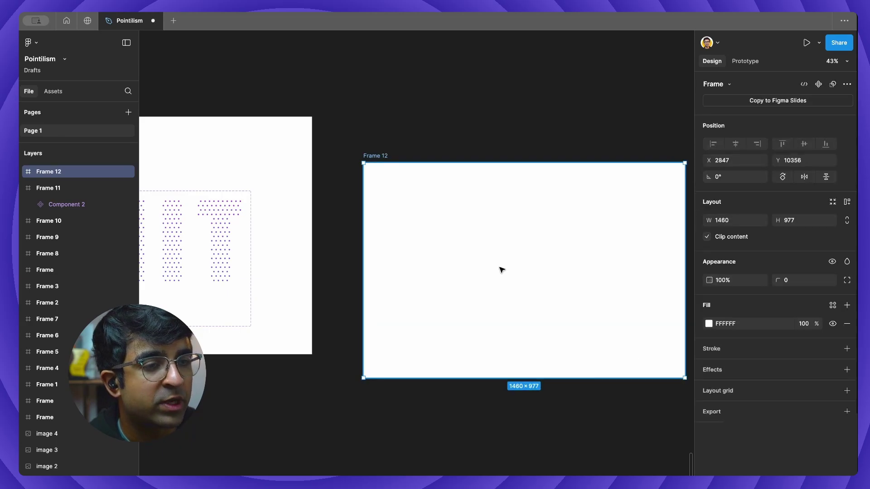
Select all the dot variants inside Component 2 except the enlarged dot below the P
left_click_drag(400, 291, 674, 391)
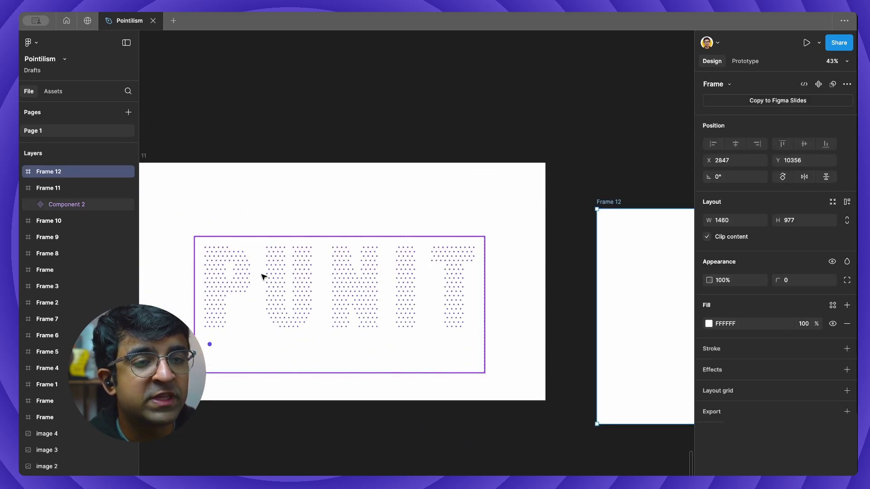
left_click(232, 288)
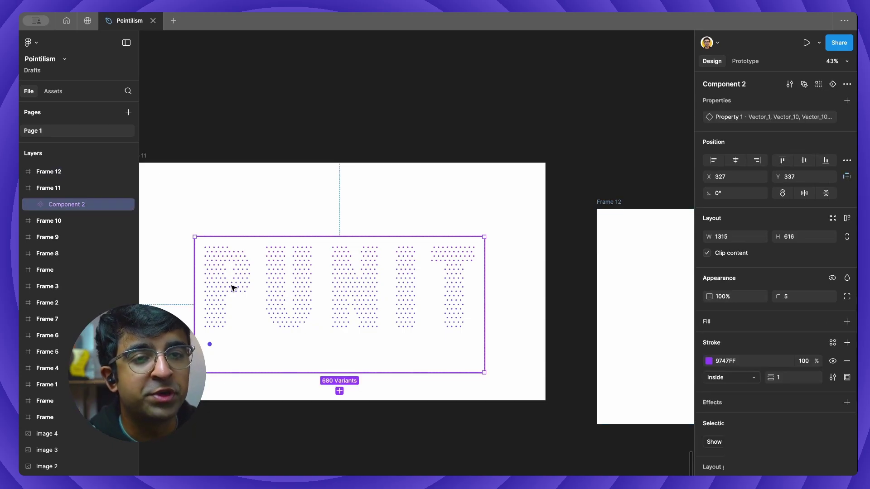
left_click(32, 204)
left_click(78, 222)
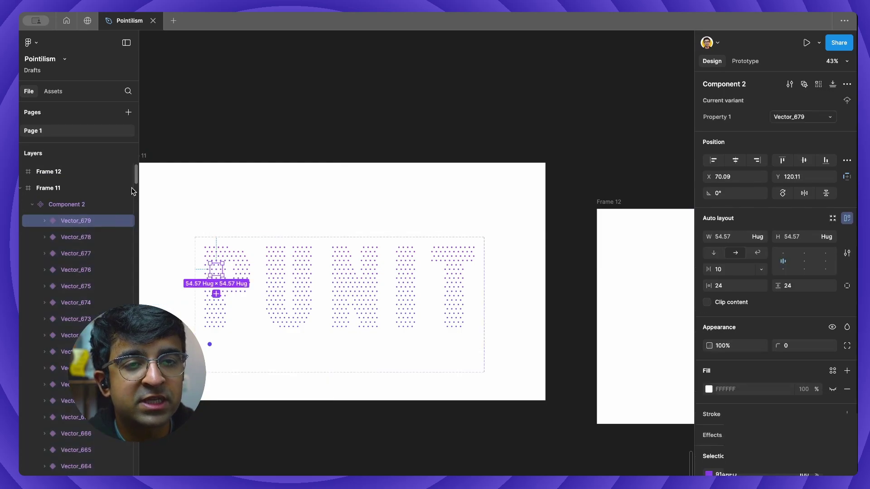
key("ctrl+a")
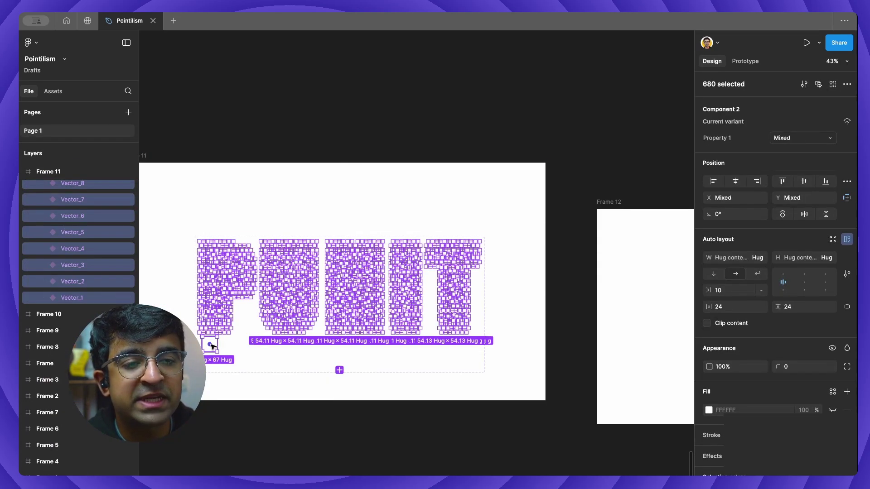
left_click(211, 347, "shift")
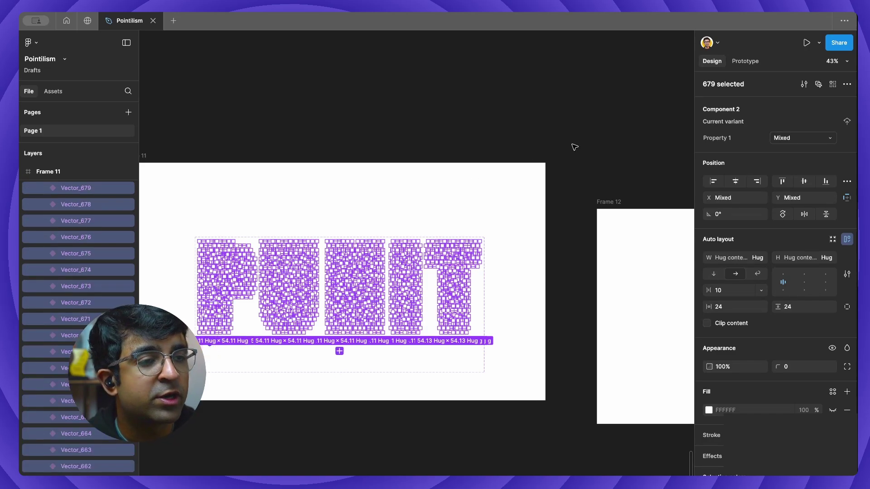
Paste copies of the selected dot variants into Frame 12 as instances and move them to the middle of the frame
left_click(629, 155)
scroll(654, 161, "right", 7)
left_click(280, 219)
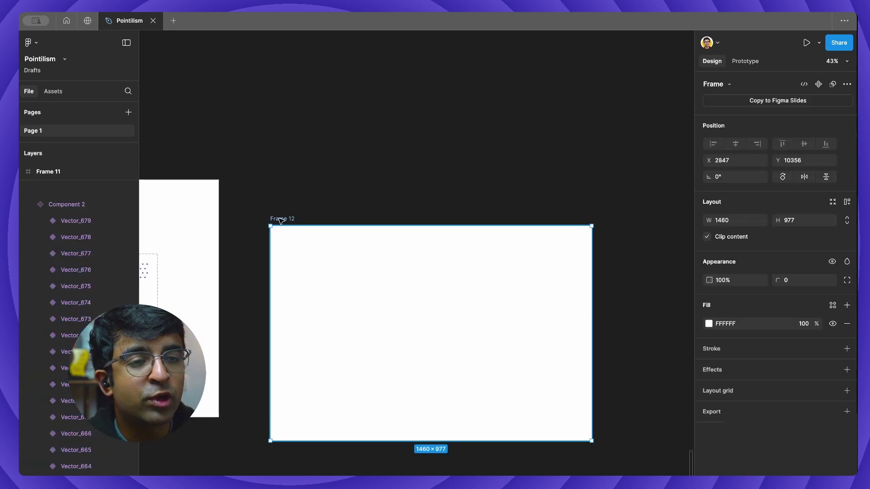
key("ctrl+v")
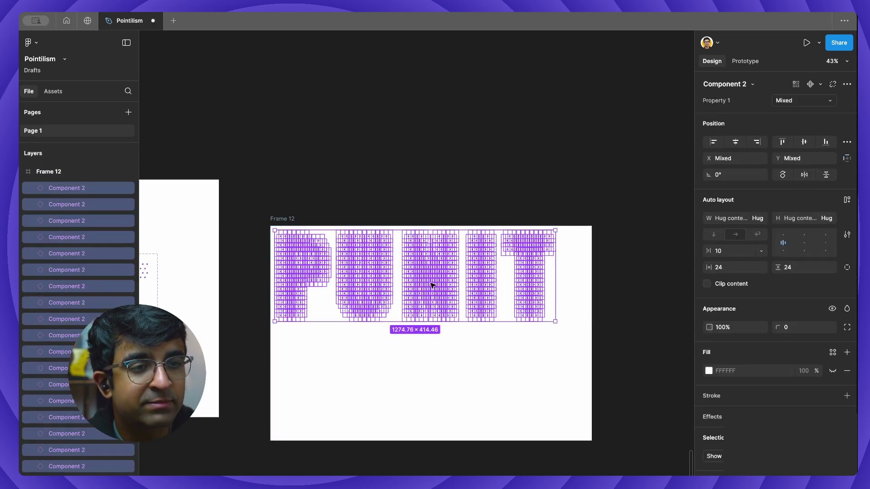
left_click_drag(409, 276, 427, 334)
left_click(373, 252)
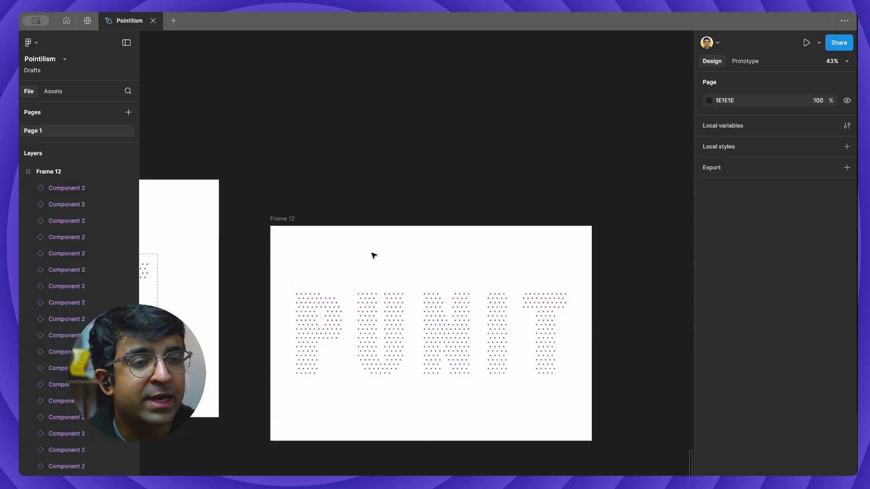
Check the hover interaction inherited by one dot in the U, and launch the prototype preview of Frame 12
left_click(364, 301)
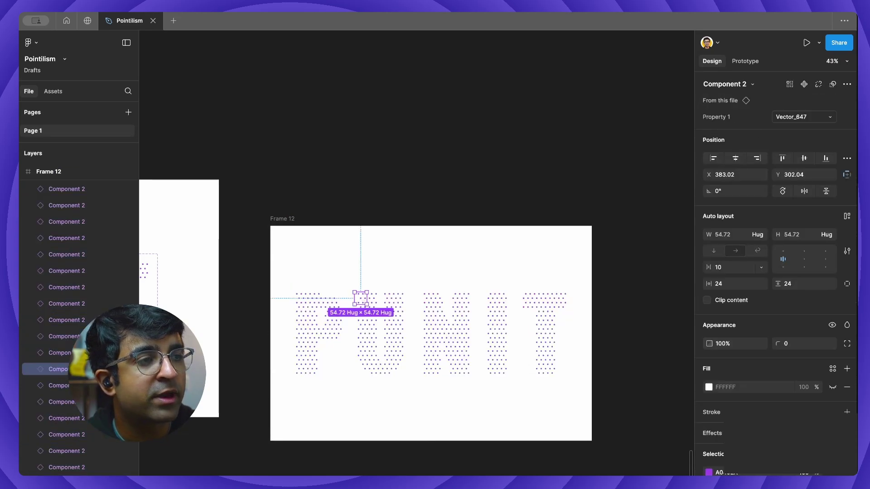
left_click(744, 61)
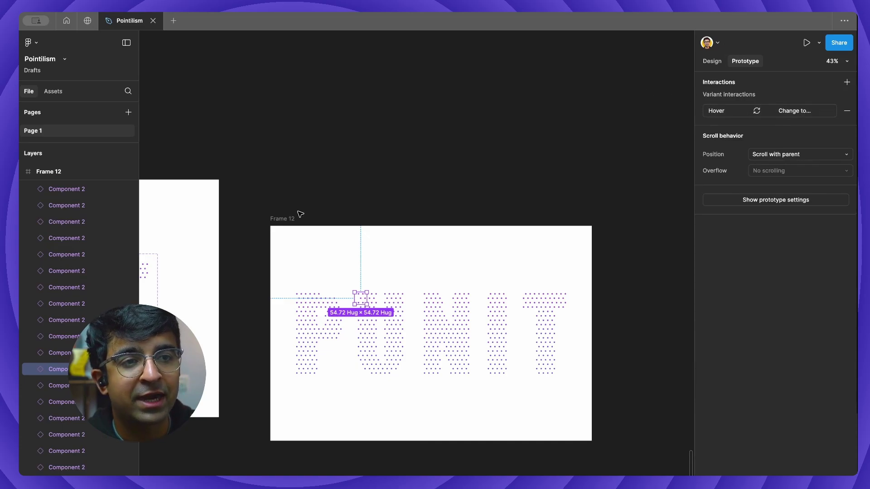
left_click(281, 218)
left_click(806, 42)
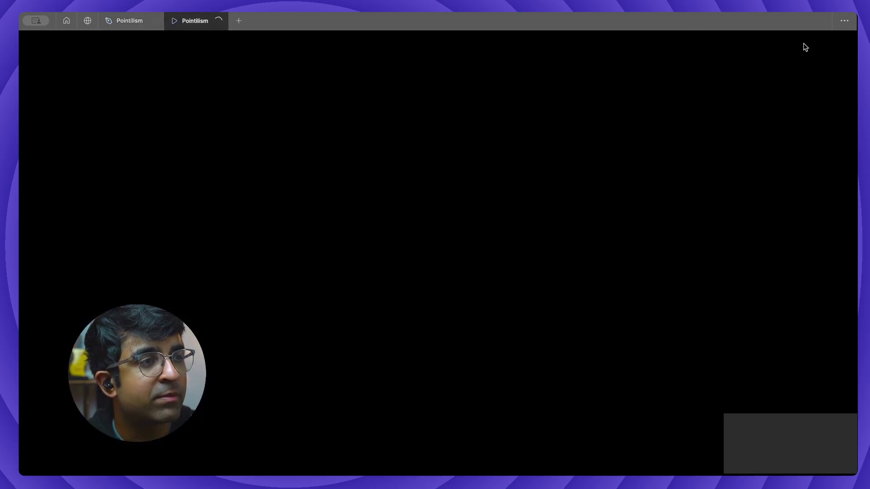